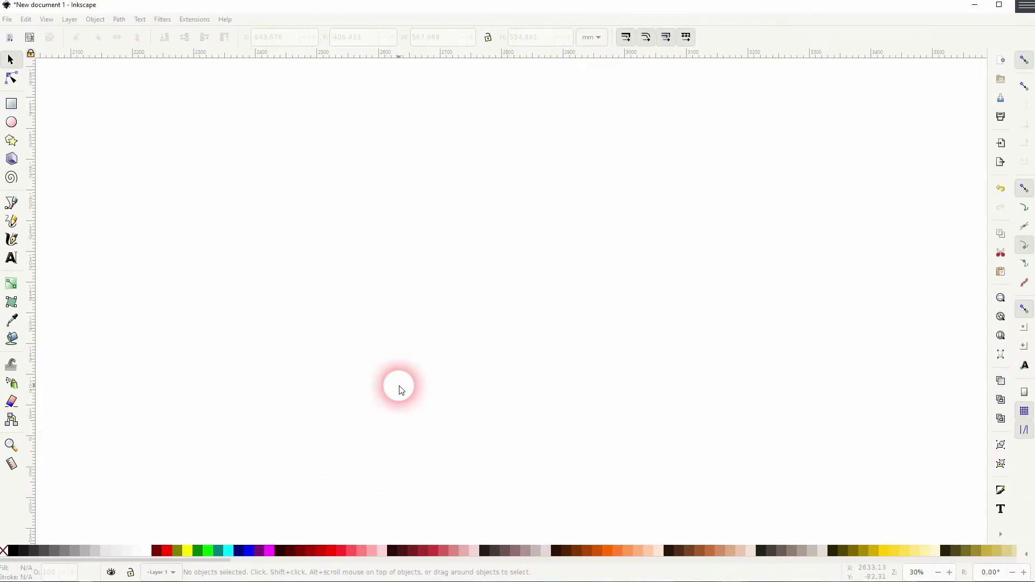
Draw a circle near the page centre with no fill and a black outline, then enlarge it to about 145%.
click(11, 122)
drag(335, 211, 498, 364)
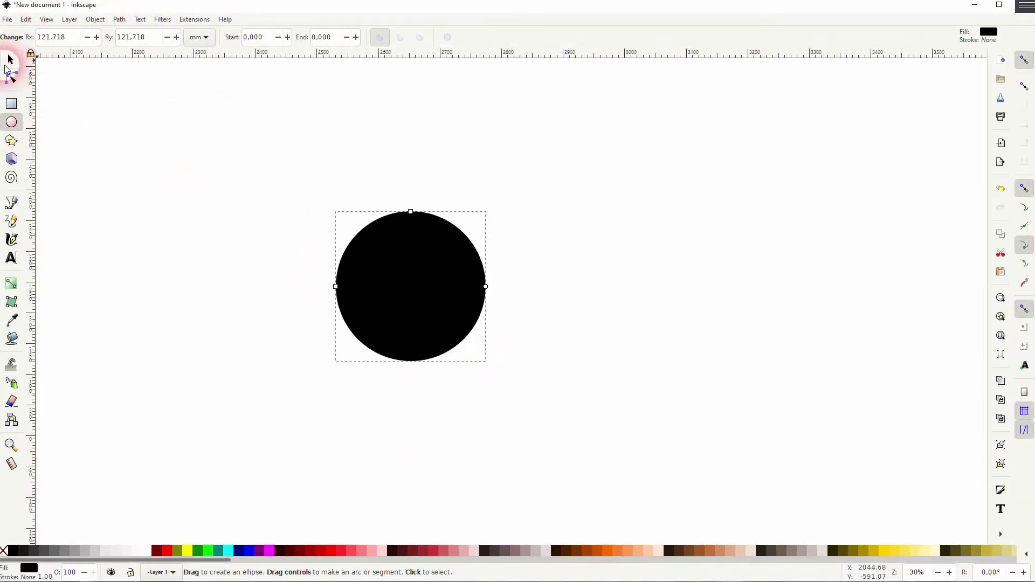
click(8, 63)
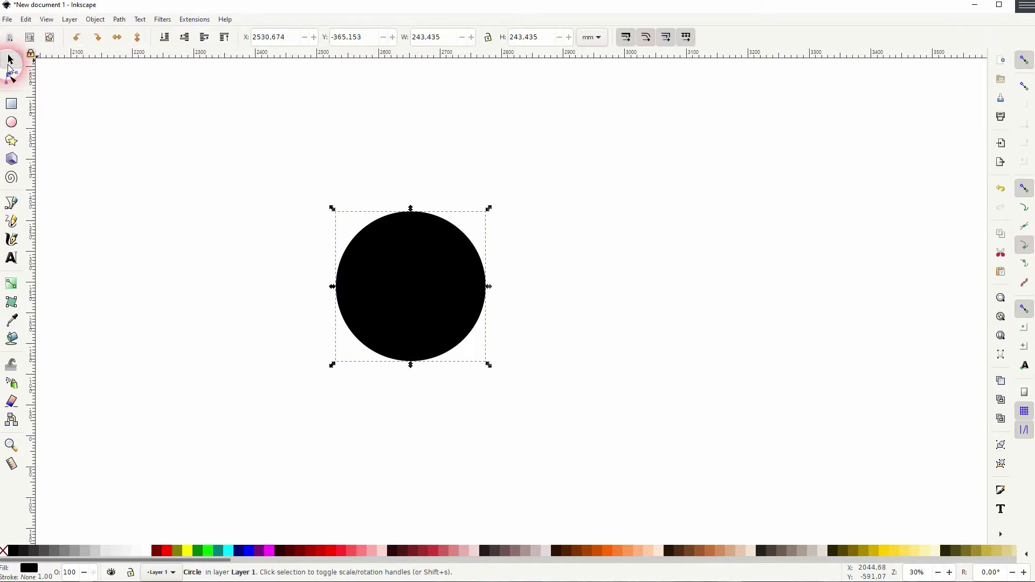
click(4, 551)
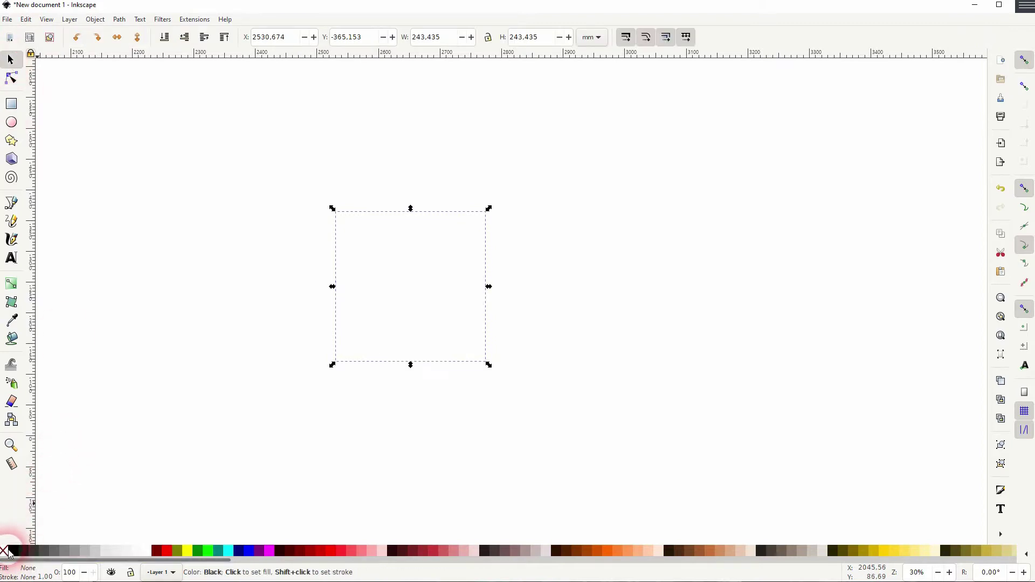
shift+click(14, 551)
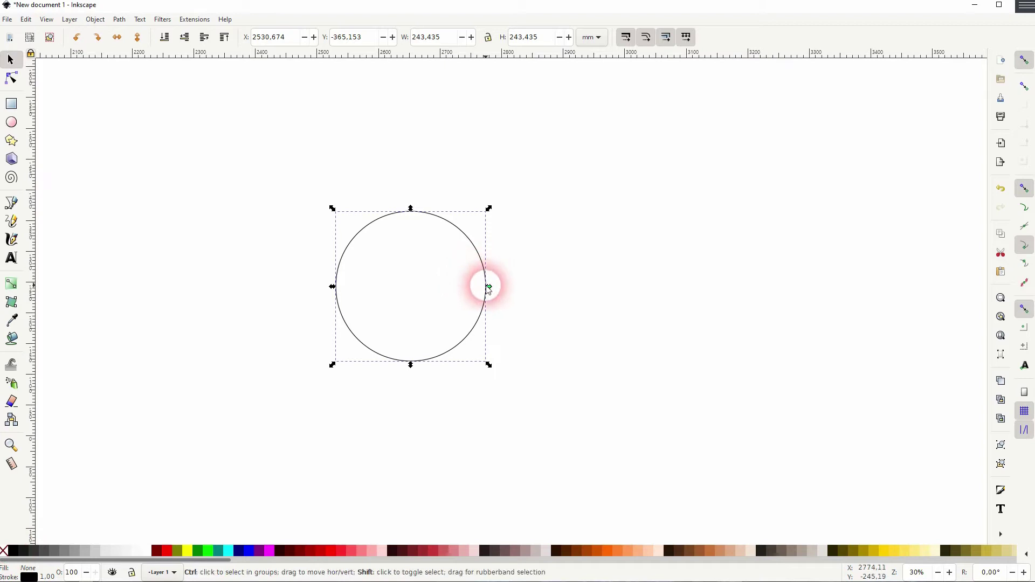
drag(487, 284, 431, 294)
Select both concentric circles and combine them into a single path.
drag(217, 454, 633, 105)
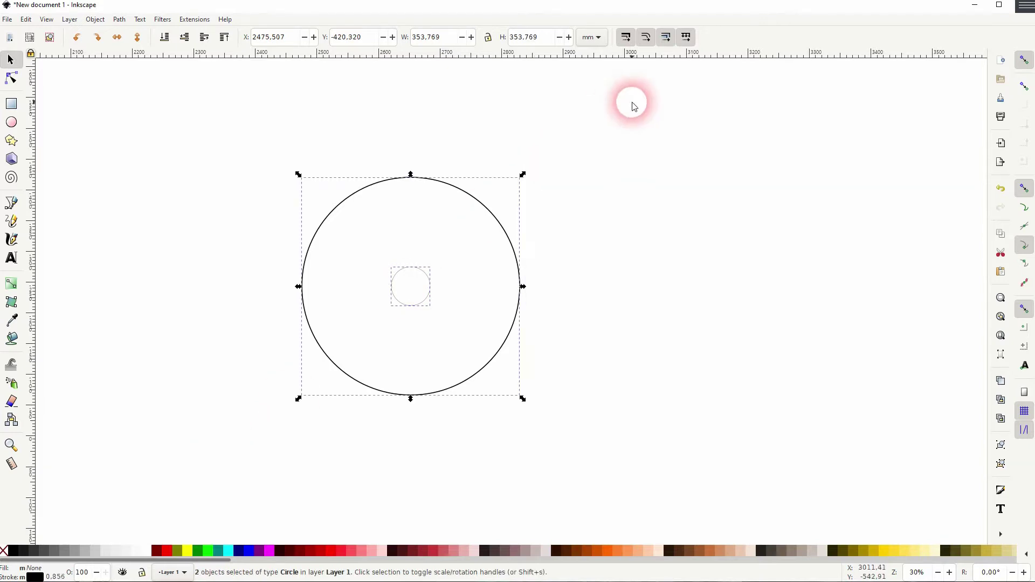
click(119, 19)
click(154, 158)
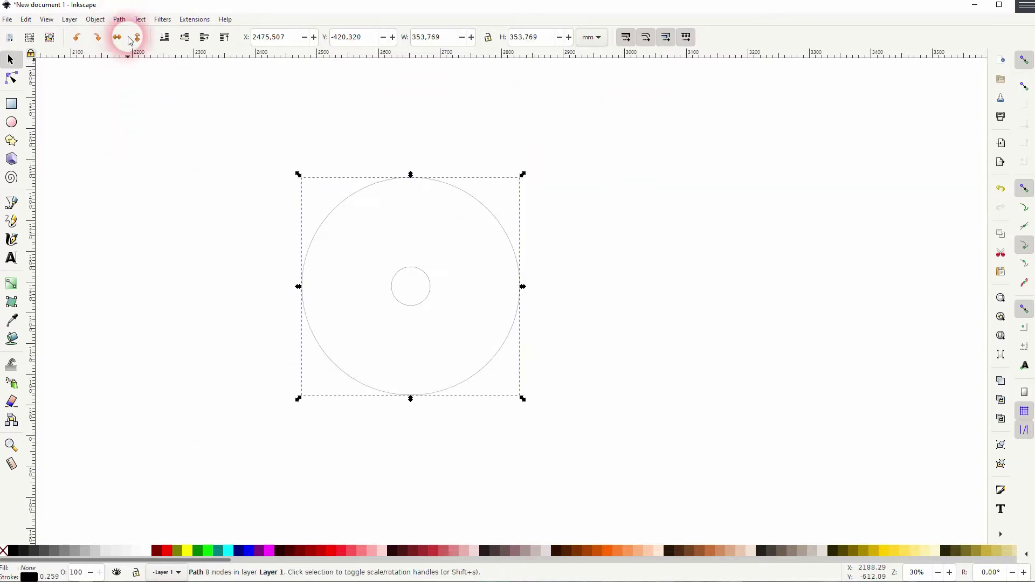
Bring up the Path Effects panel and its gallery of available effects.
click(120, 19)
click(164, 255)
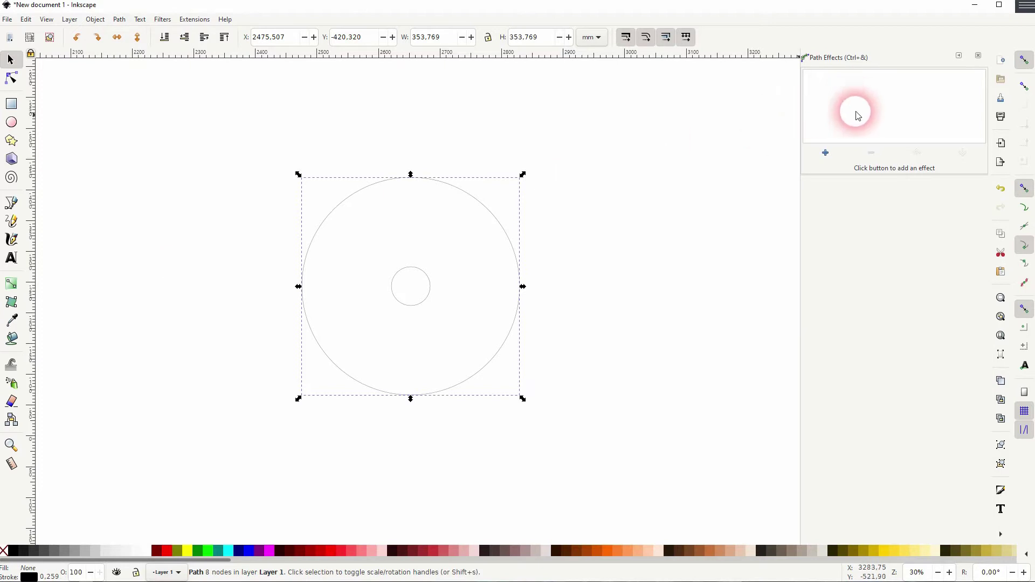
click(826, 153)
Apply Stitch Sub-Paths with Number of paths set to 100 and start editing its stitch path on canvas.
mouse_move(205, 472)
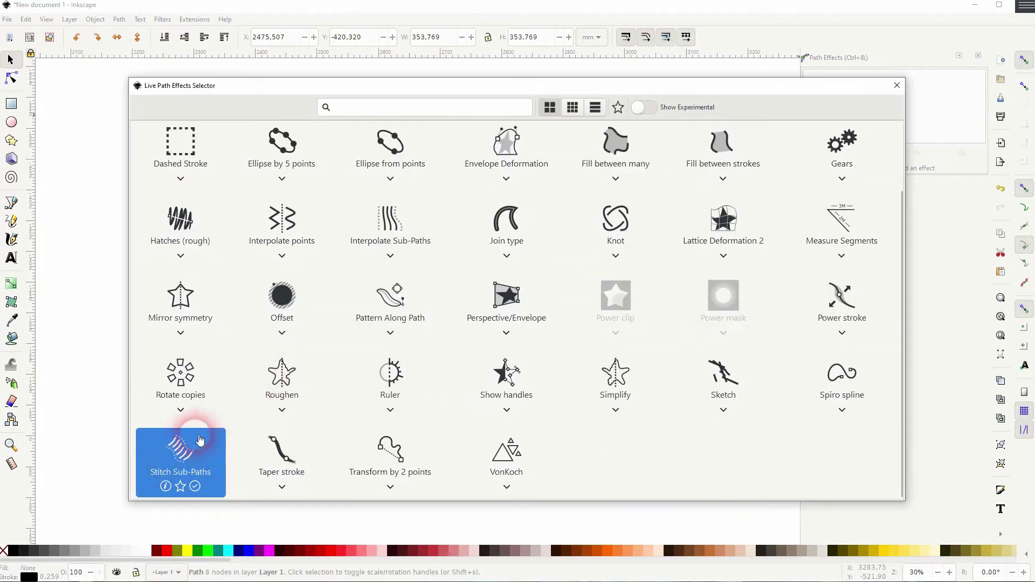
click(192, 459)
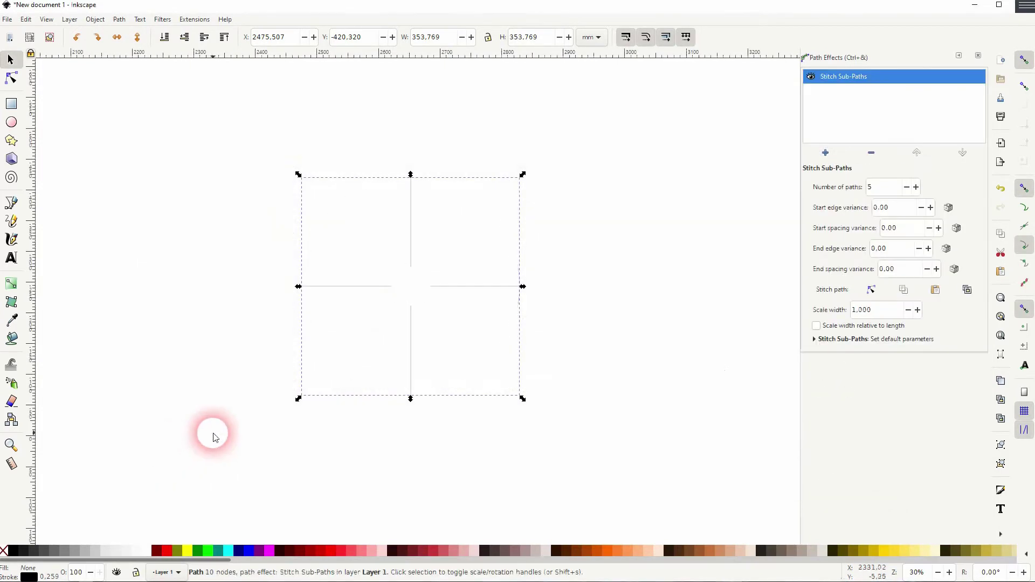
double_click(869, 187)
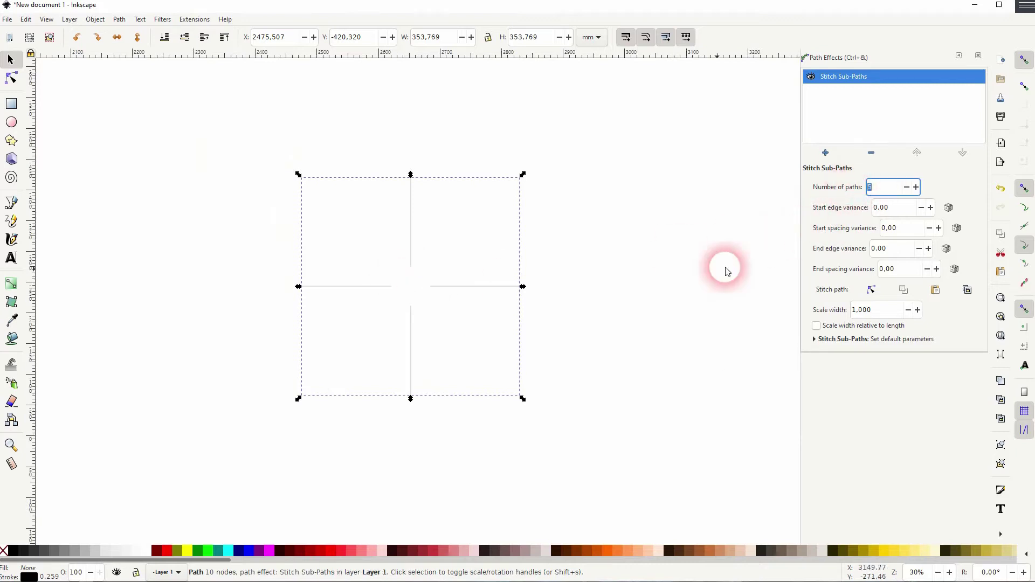
text(100)
click(898, 207)
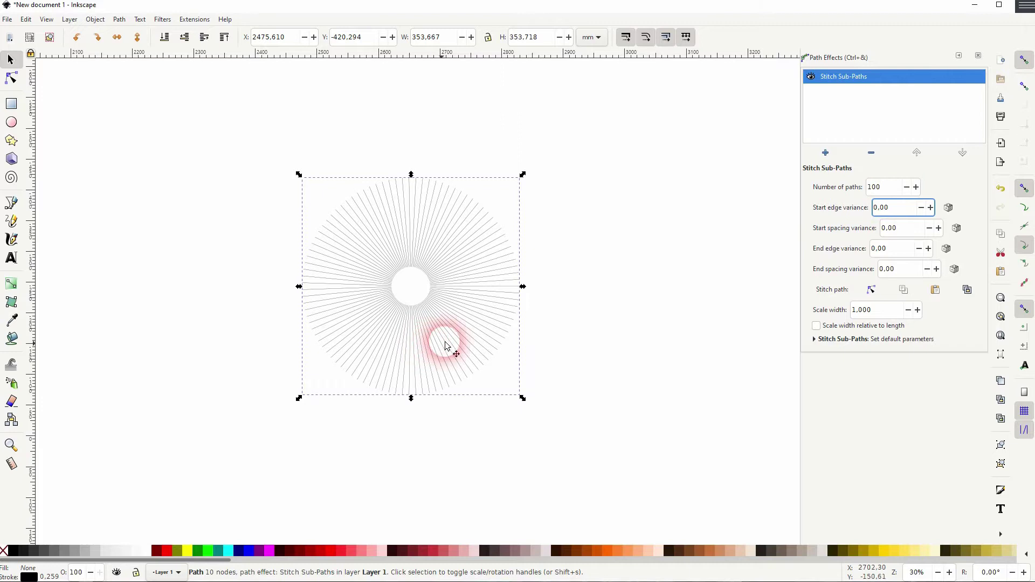
click(871, 291)
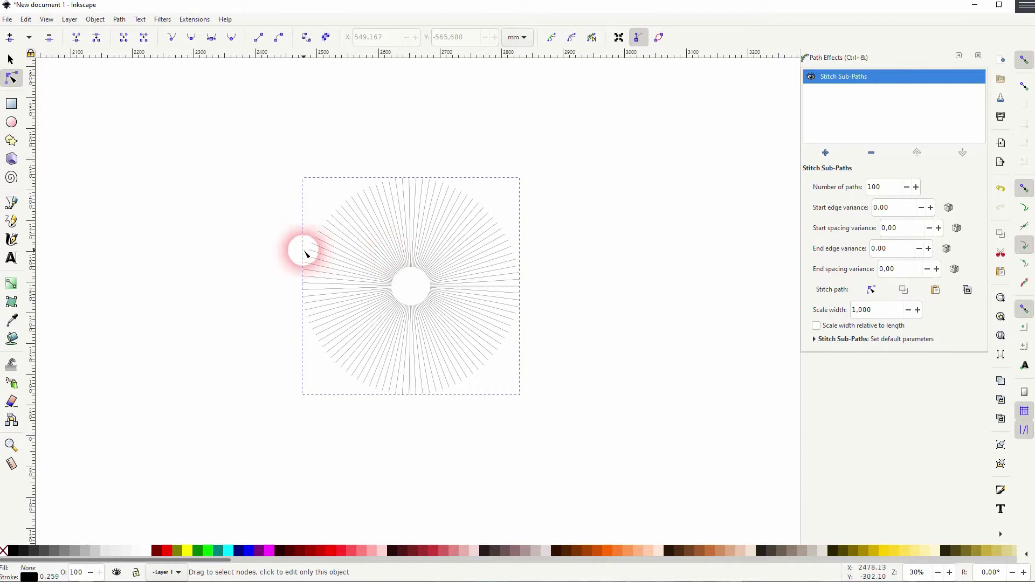
Find the stitch guide path's nodes, pull them out into a visible line and move it toward the circles.
drag(305, 253, 545, 269)
scroll(410, 297, down, 4)
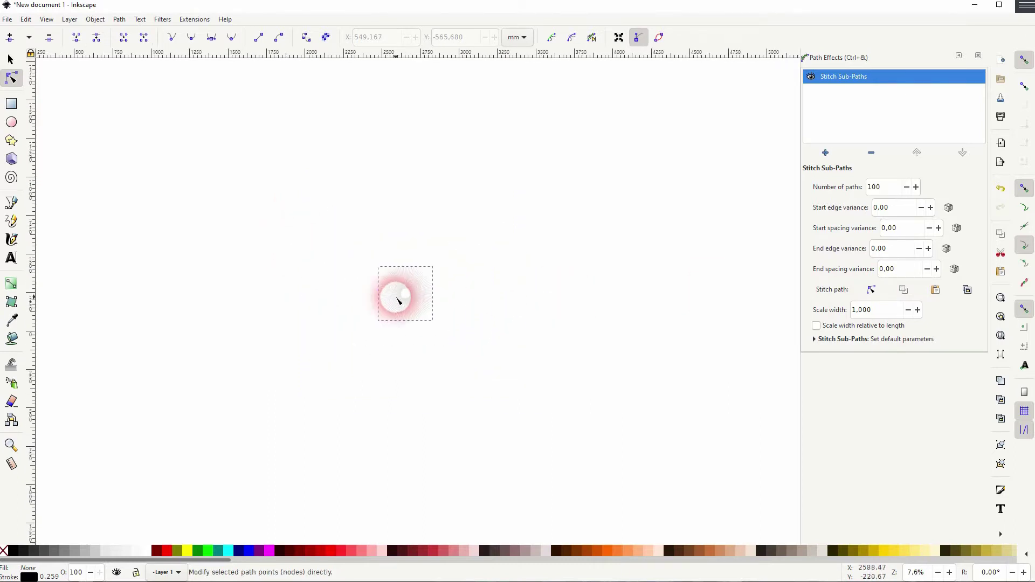
scroll(397, 300, down, 4)
drag(295, 309, 366, 303)
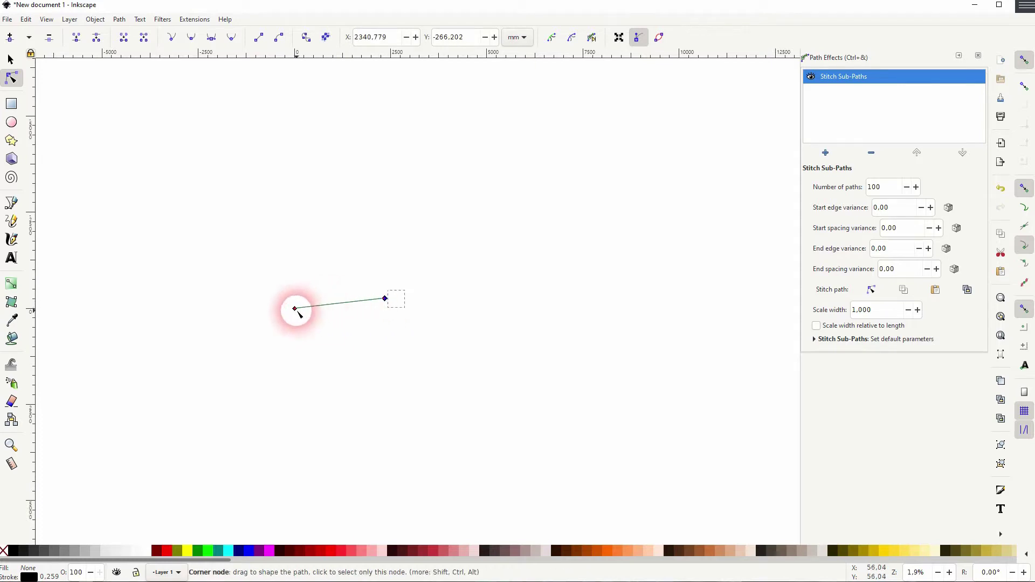
drag(295, 309, 369, 304)
scroll(376, 303, up, 7)
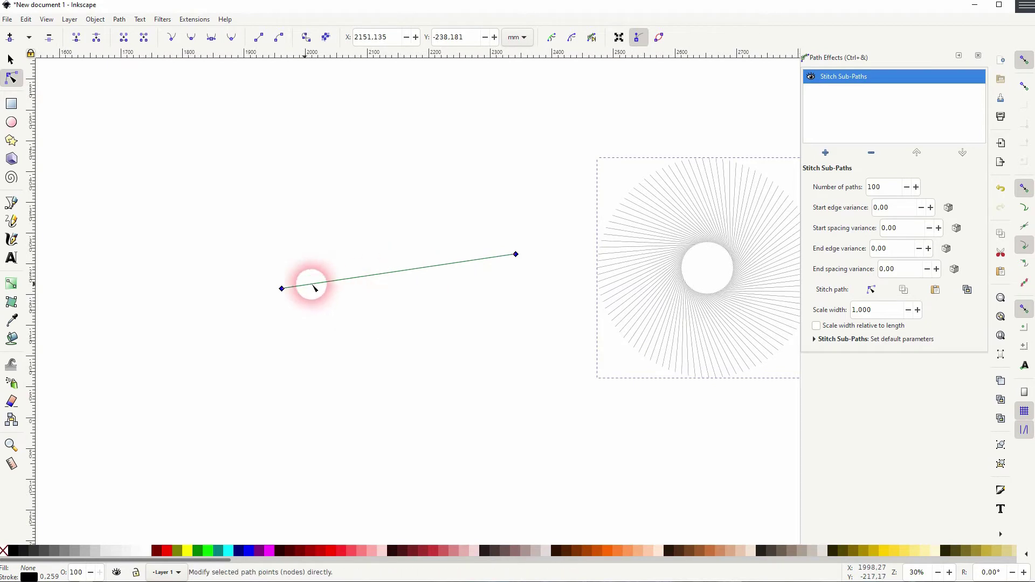
drag(281, 288, 580, 300)
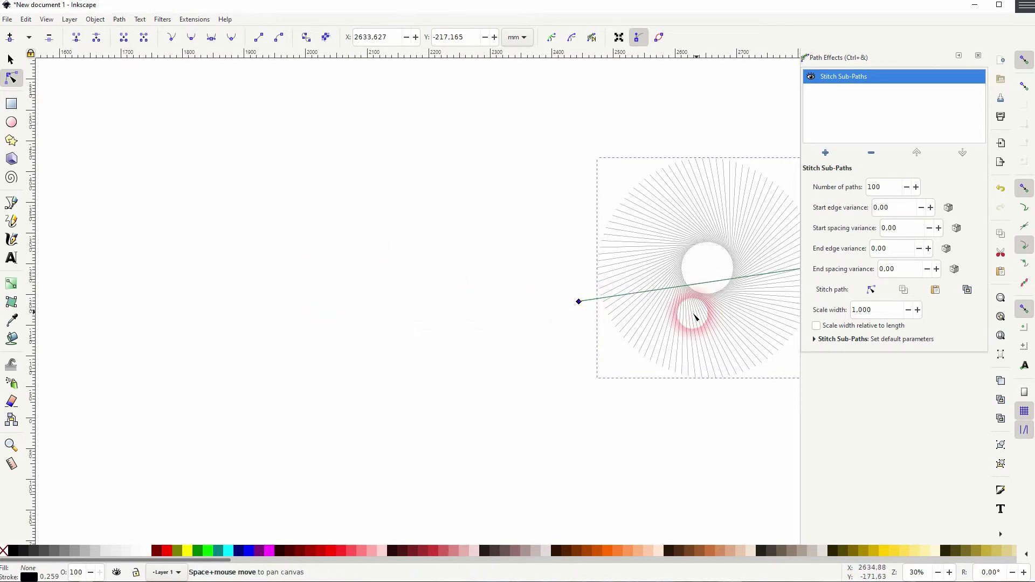
Place the stitch line across the radial pattern and bend it into a long curve to swirl the lines.
drag(693, 312, 436, 329)
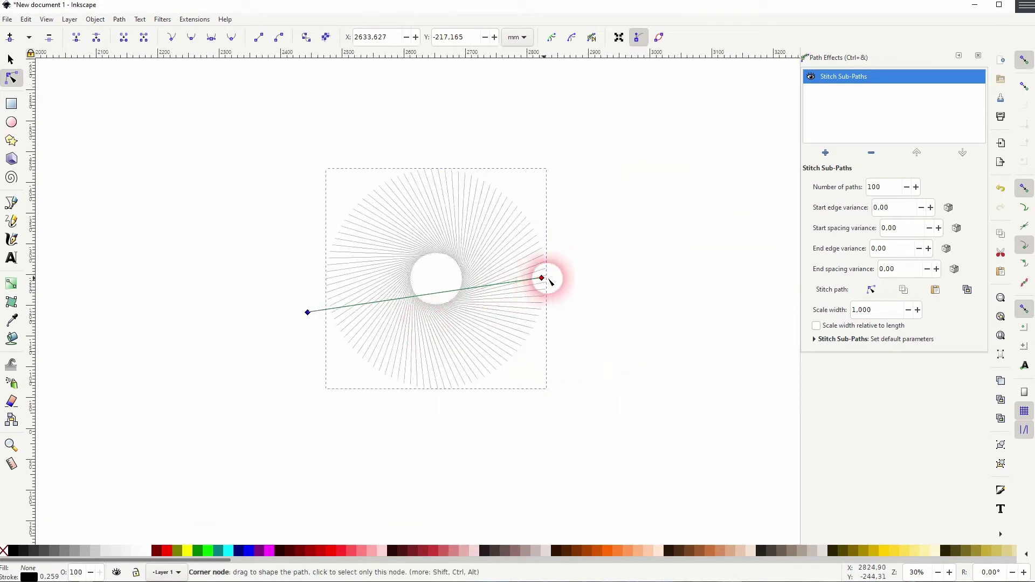
drag(550, 281, 547, 260)
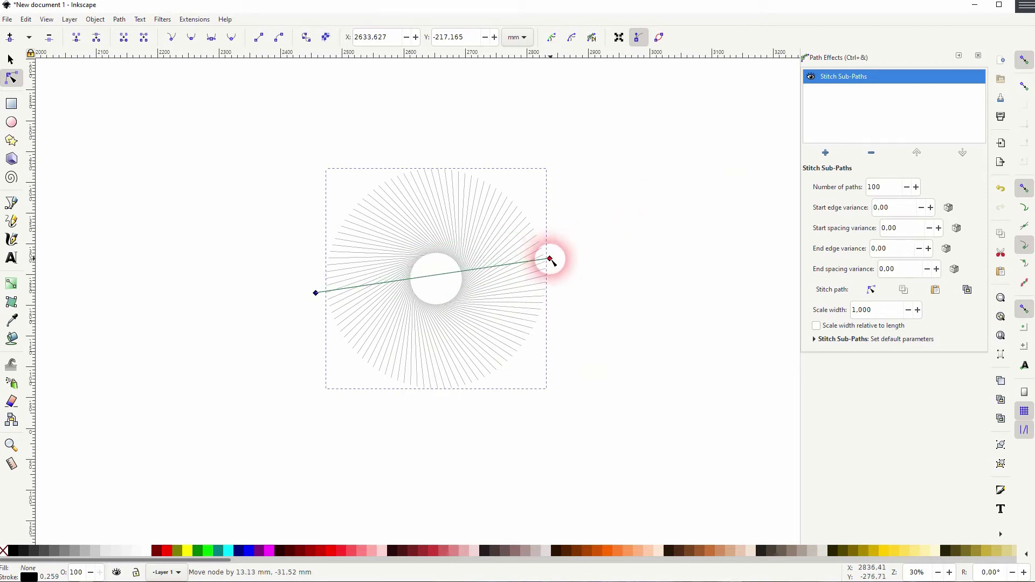
drag(442, 278, 732, 133)
drag(378, 380, 147, 524)
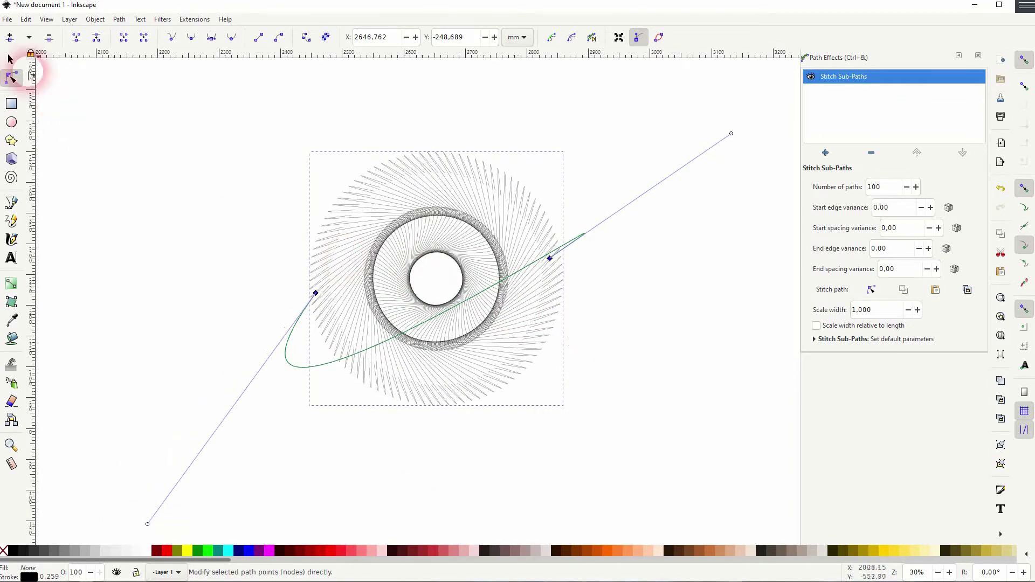
Nudge the swirl left and try red and olive colours, undoing them to keep plain black lines with no fill.
click(12, 61)
drag(548, 283, 505, 284)
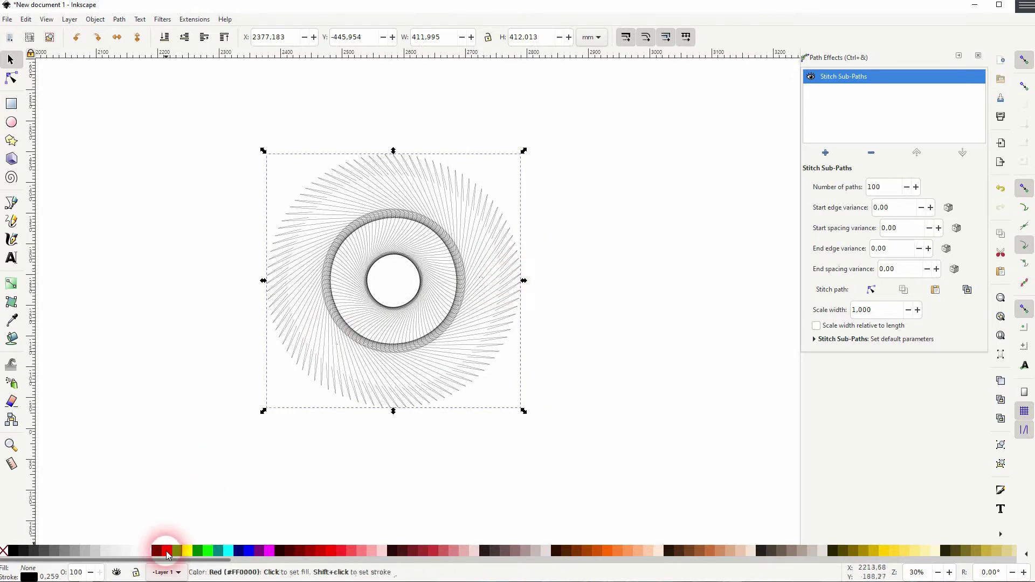
click(167, 551)
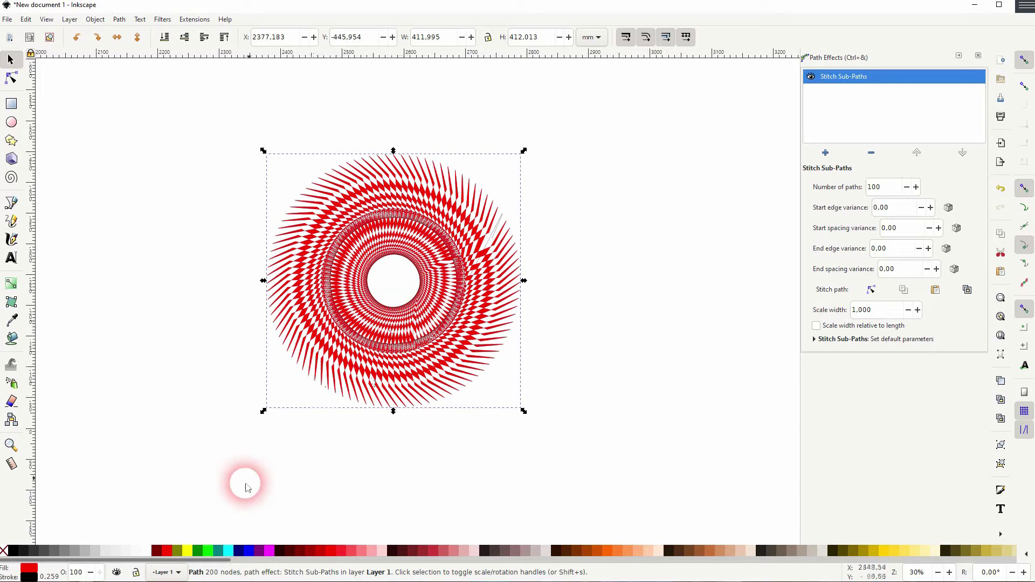
key(ctrl+z)
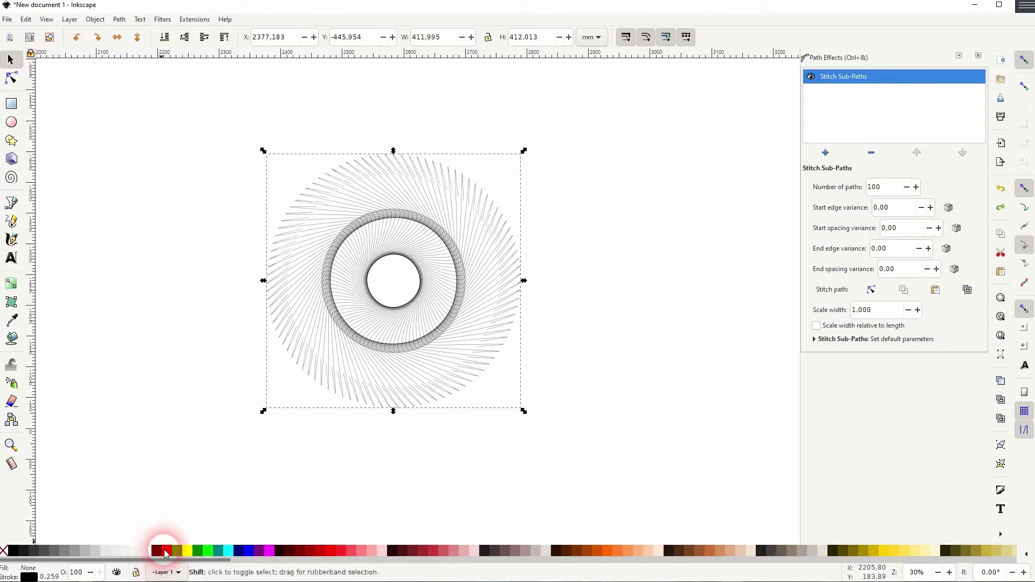
shift+click(166, 550)
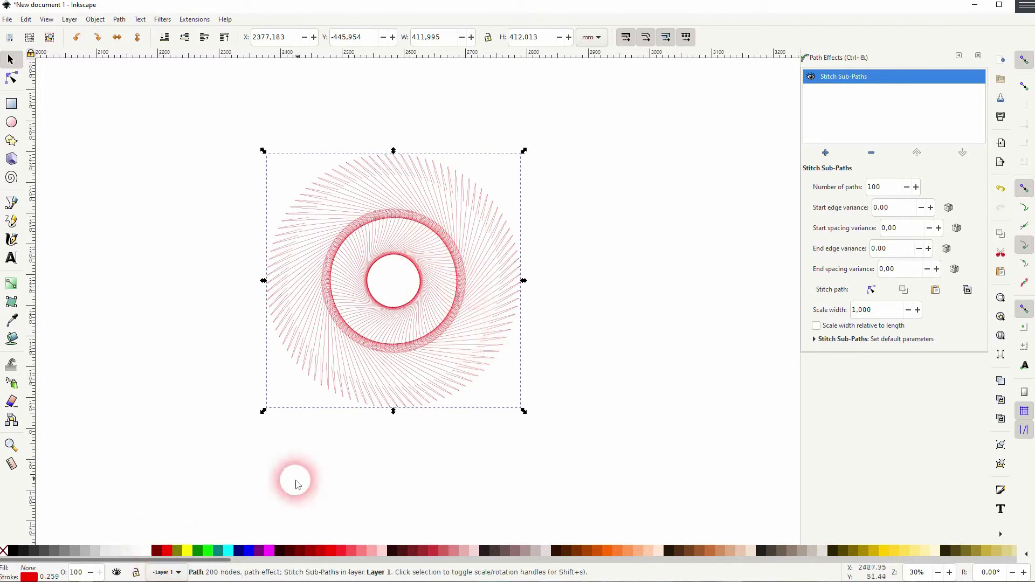
click(177, 550)
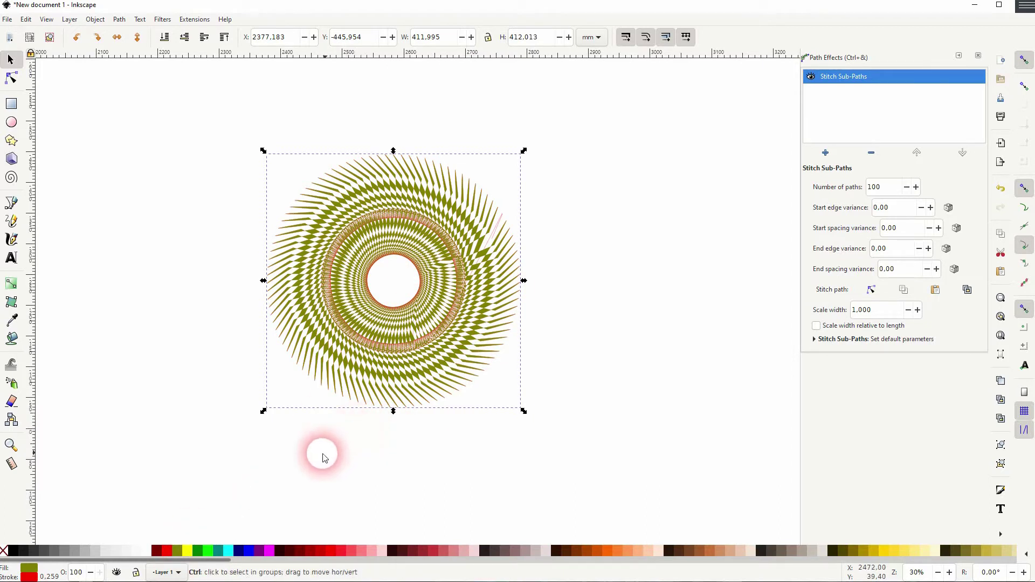
key(ctrl+z)
key(ctrl+z)
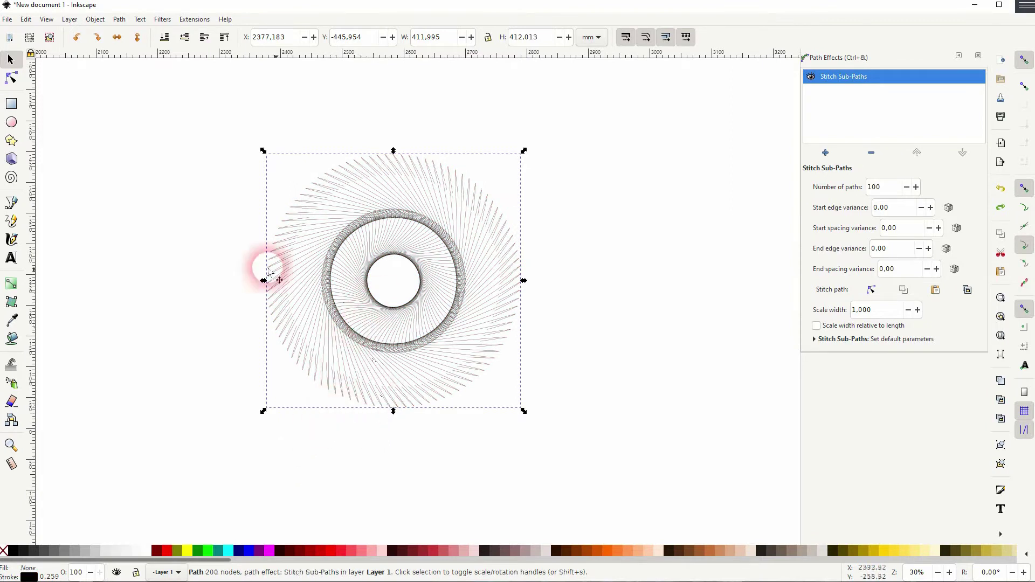
click(11, 283)
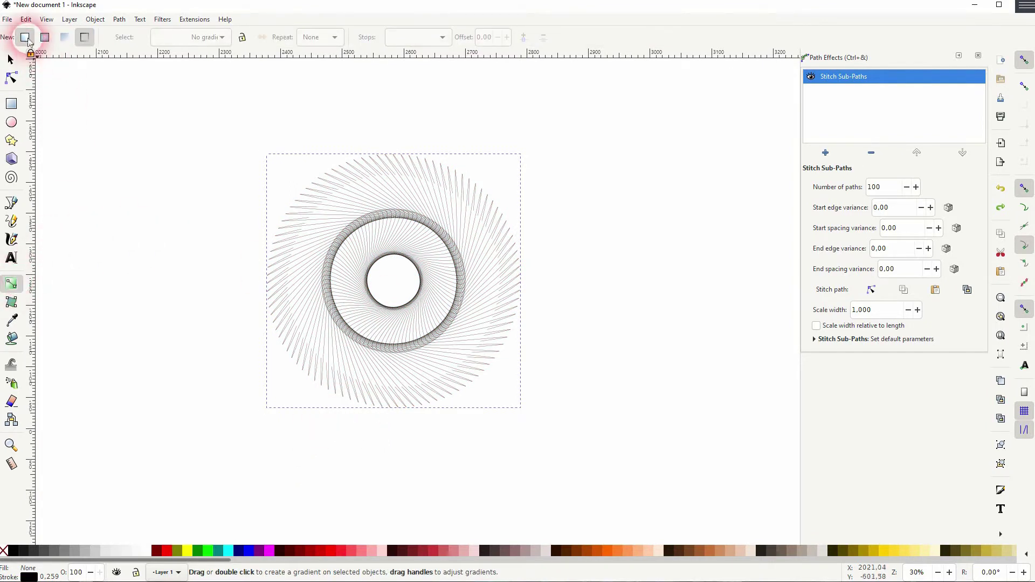
Give the swirl's stroke a vertical linear gradient with fully opaque stops: blue at the top, red at the bottom.
click(85, 37)
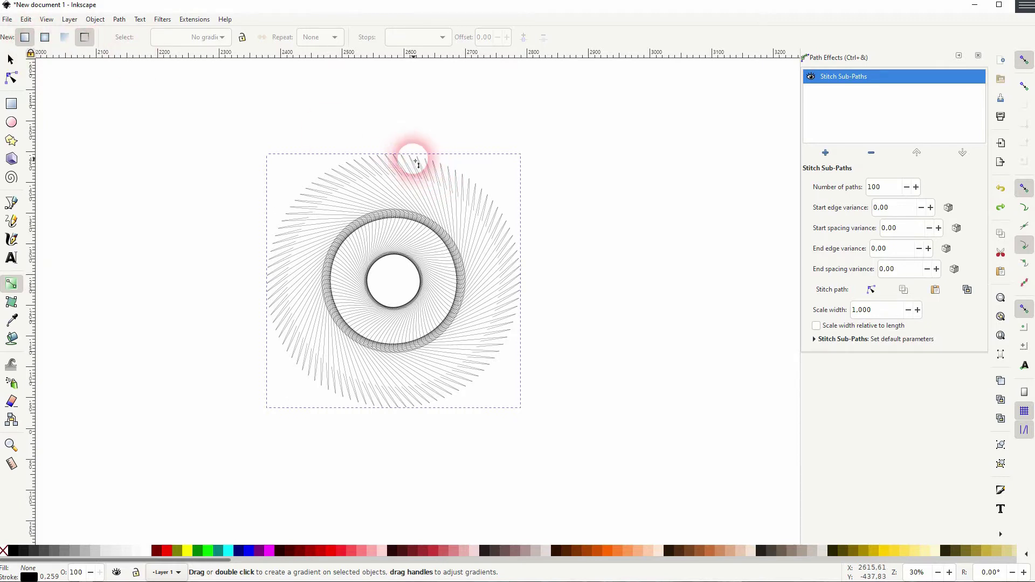
mouse_move(402, 156)
mouse_down()
mouse_move(416, 231)
mouse_move(409, 419)
mouse_move(399, 409)
mouse_up()
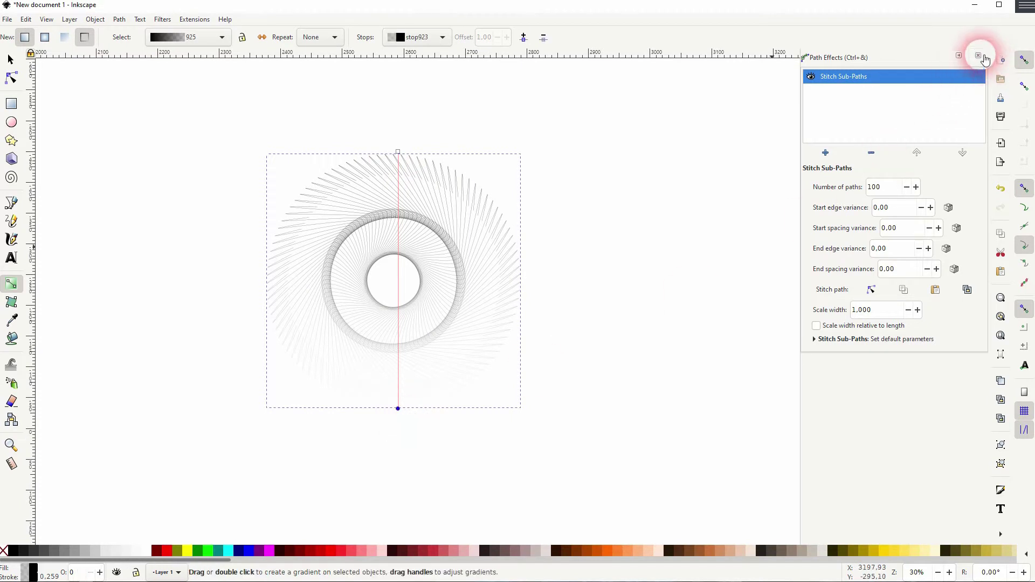
click(979, 56)
click(95, 18)
click(110, 46)
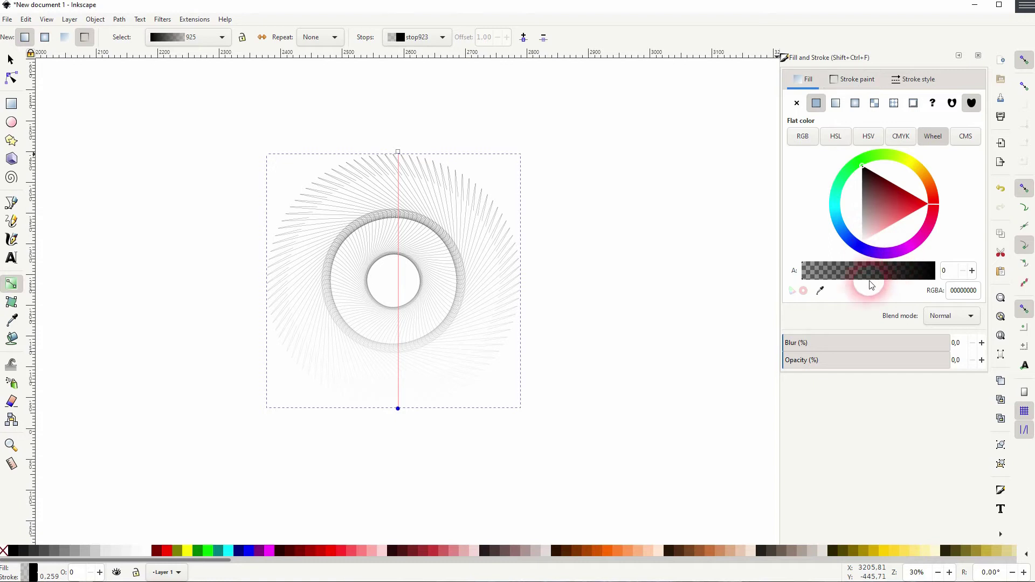
click(857, 82)
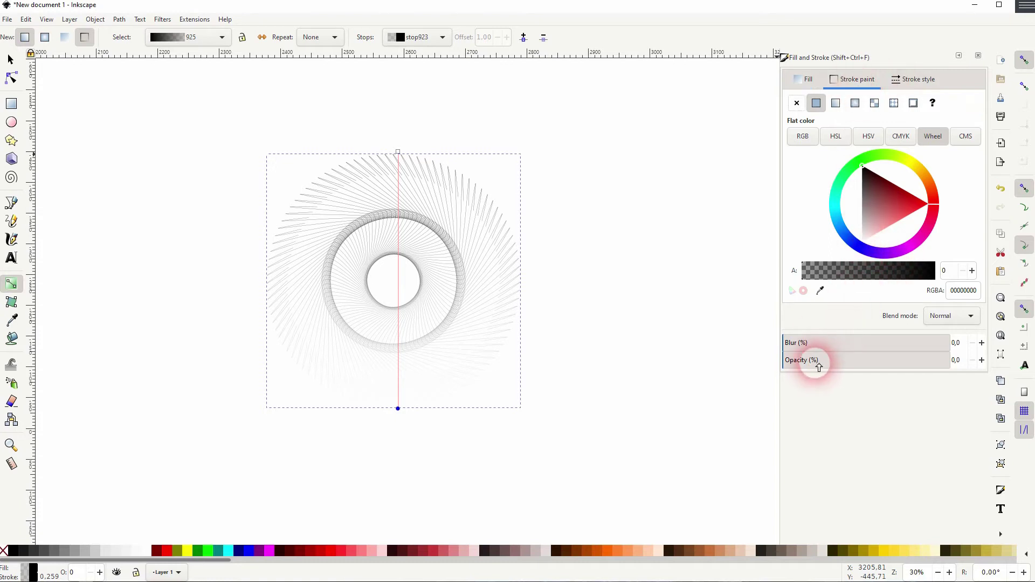
drag(819, 368, 967, 365)
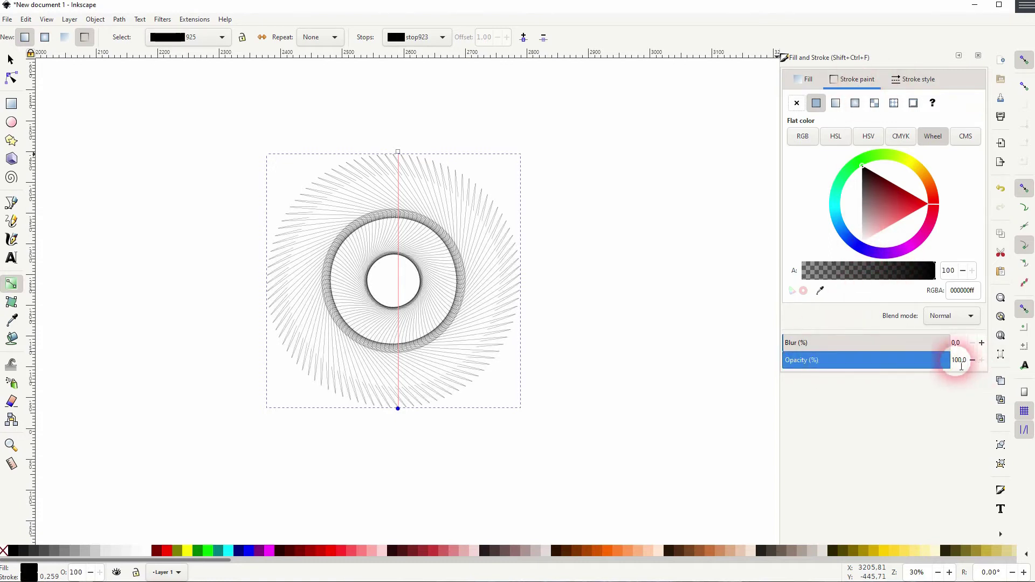
click(341, 557)
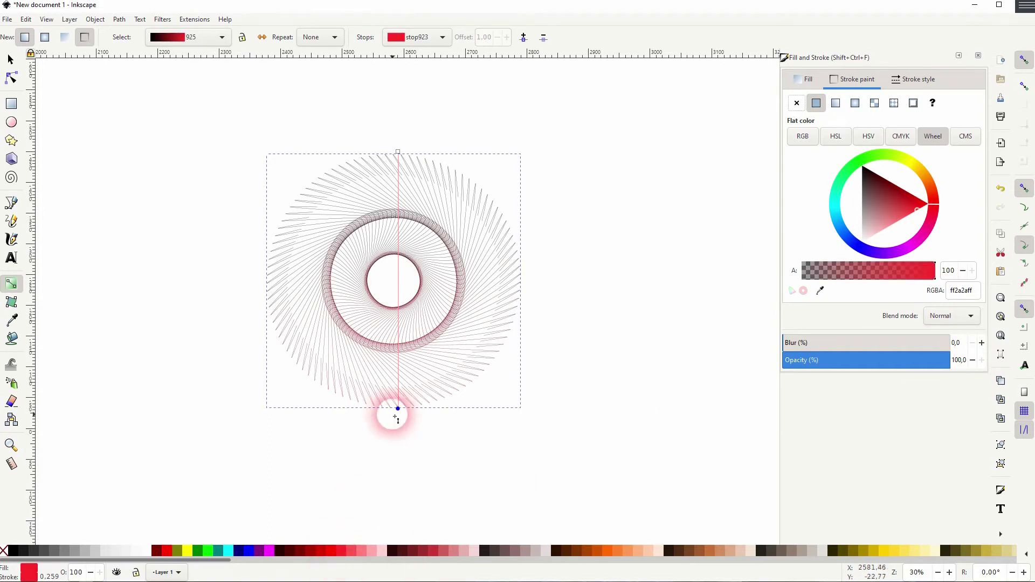
click(398, 152)
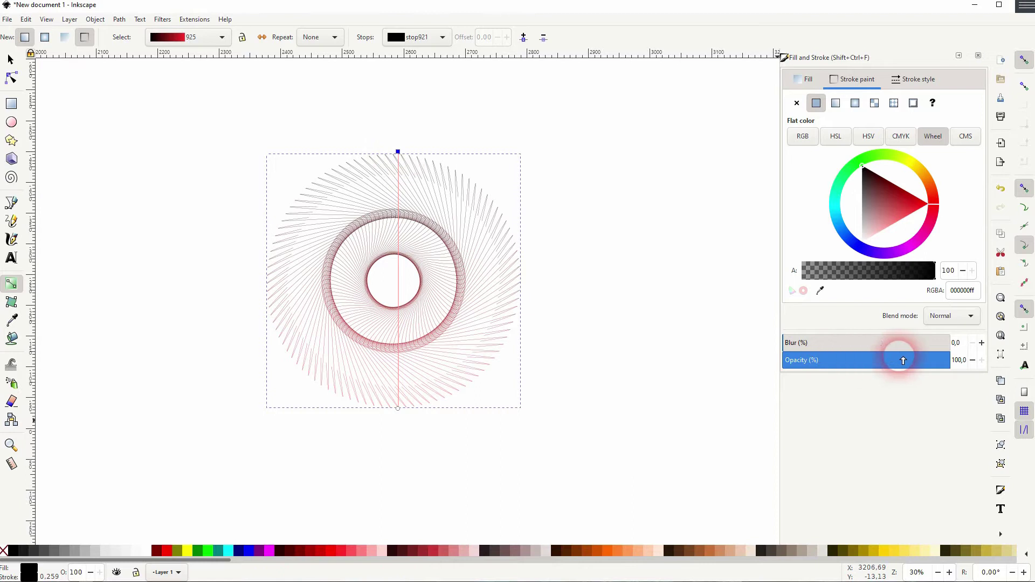
click(251, 550)
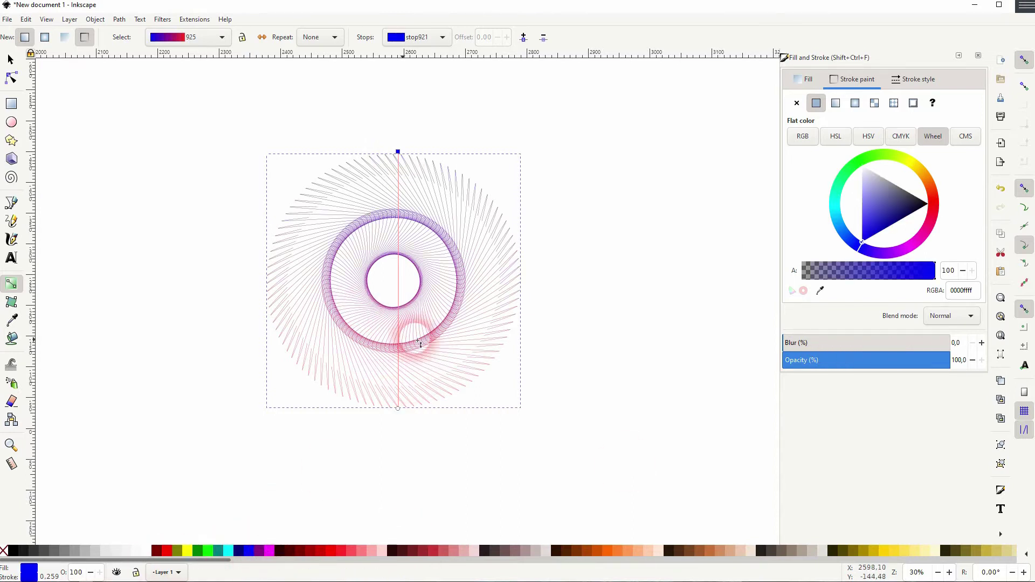
Move the gradient swirl further left and slightly up on the page.
click(11, 60)
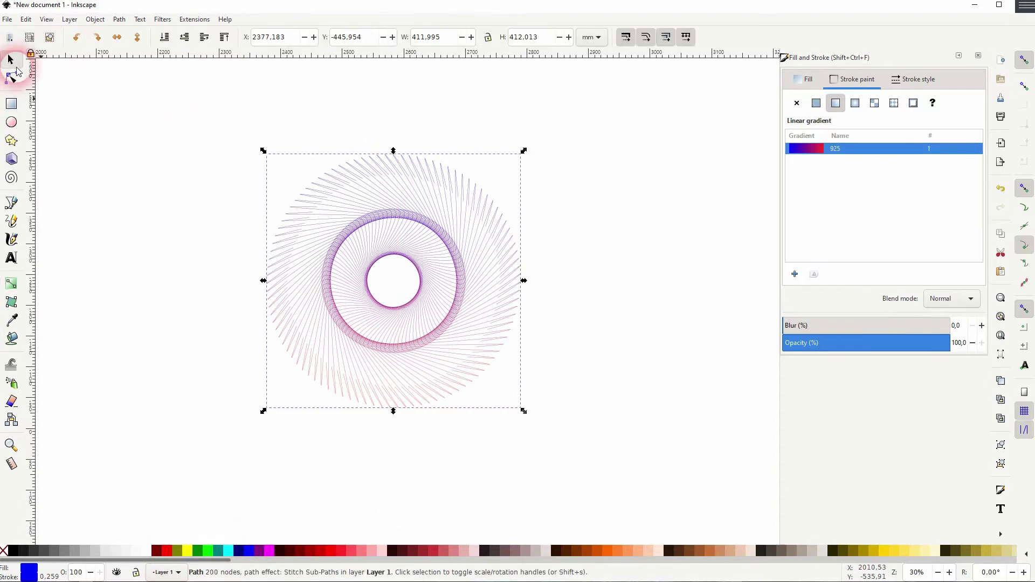
click(635, 261)
drag(472, 301, 452, 292)
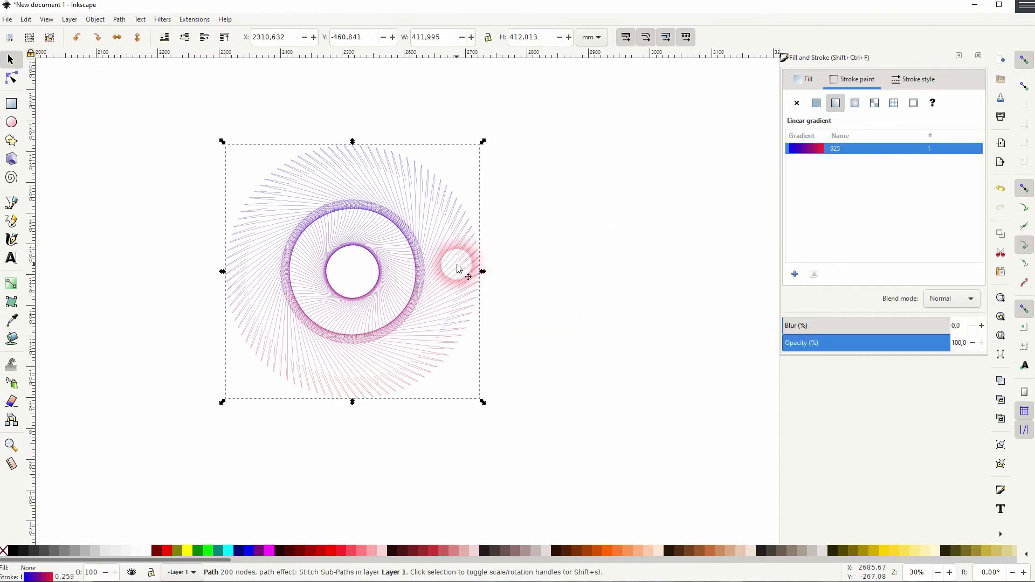
drag(457, 268, 353, 271)
Draw a large rectangle right of the swirl and a small scaled-down copy centred inside it.
click(532, 296)
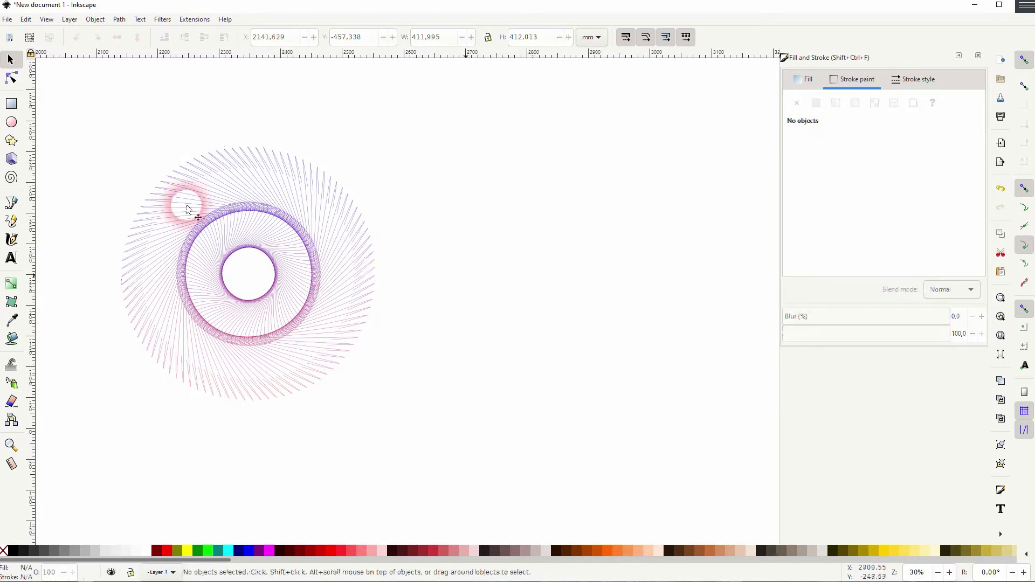
click(17, 108)
drag(501, 158, 722, 343)
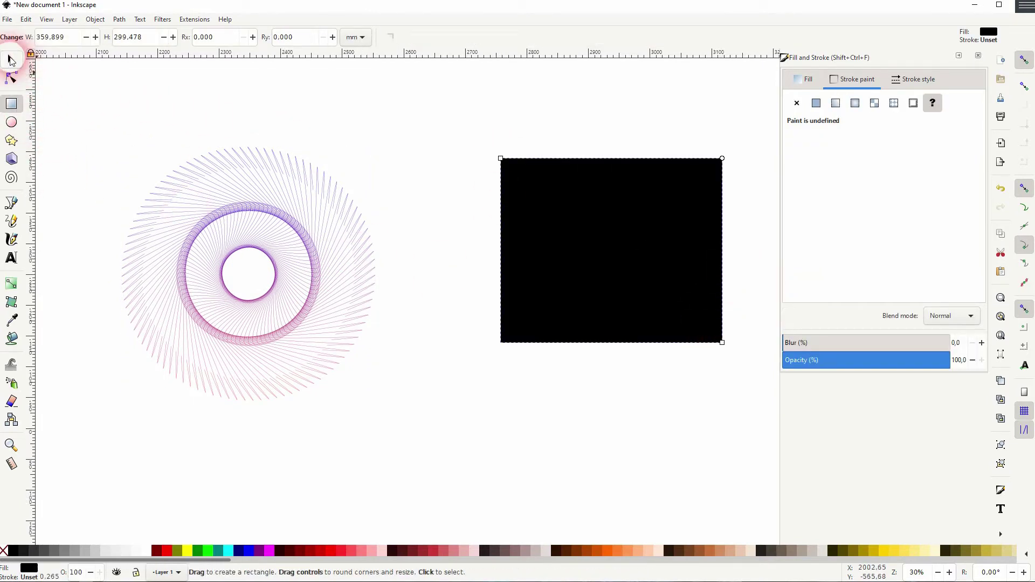
click(11, 59)
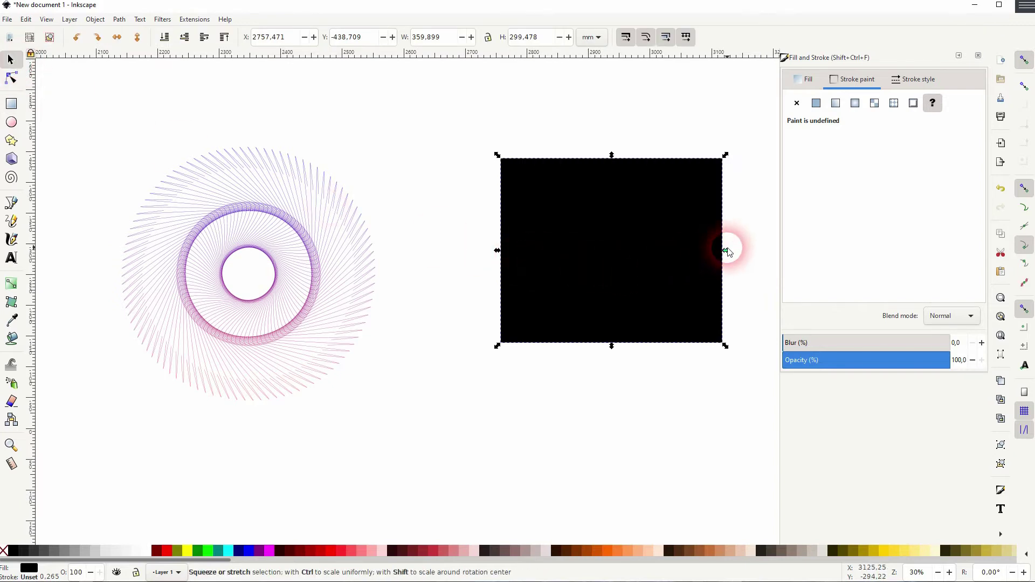
drag(726, 251, 708, 253)
drag(641, 256, 641, 256)
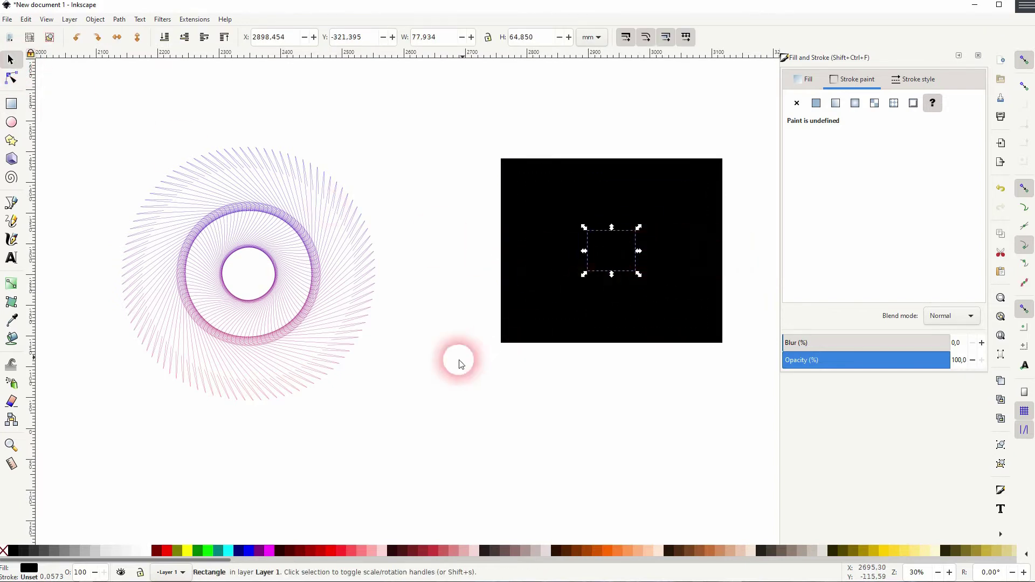
Give both rectangles no fill and a black outline, then select the two together.
drag(412, 378, 756, 125)
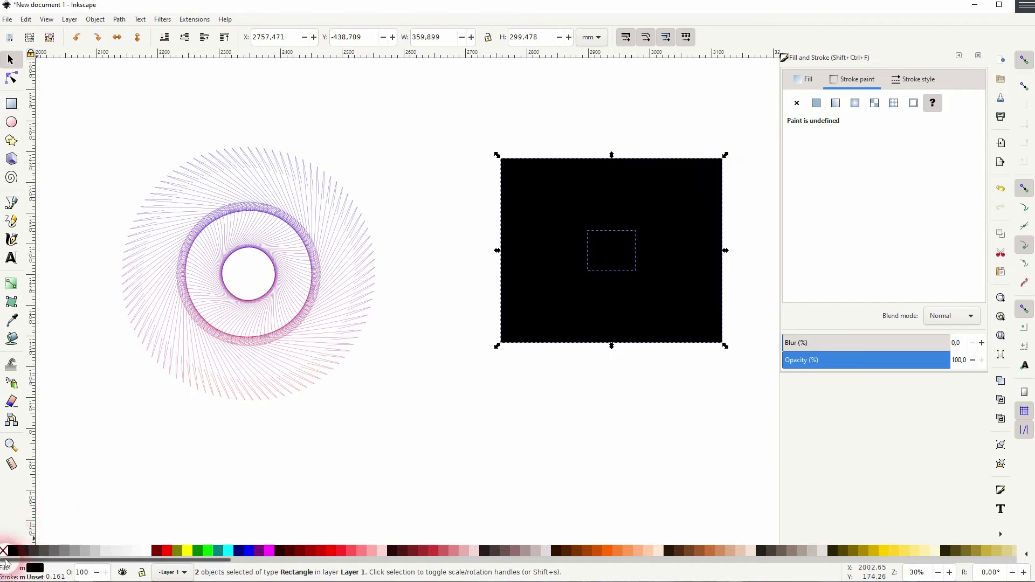
click(4, 550)
shift+click(14, 550)
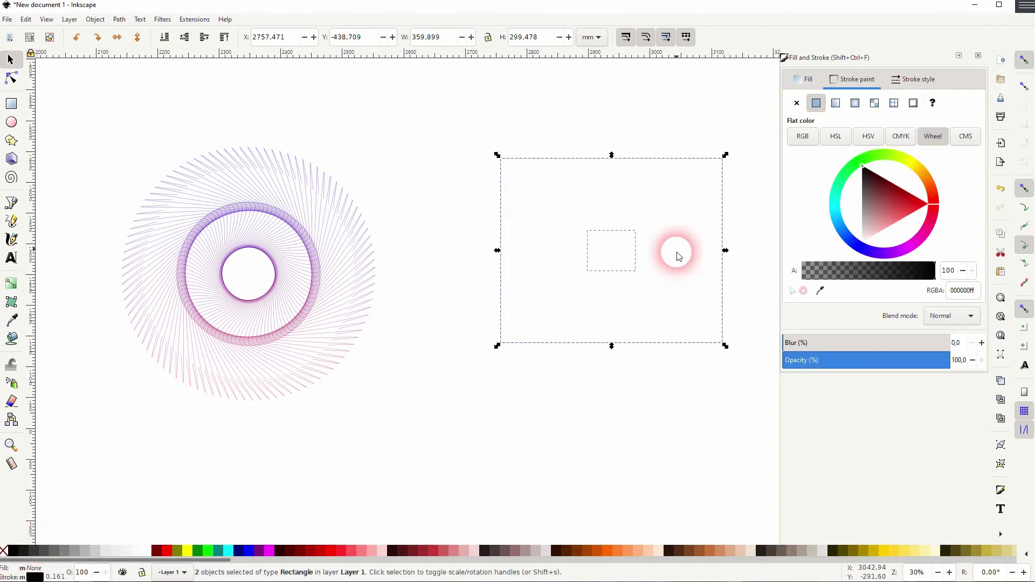
click(983, 55)
click(636, 407)
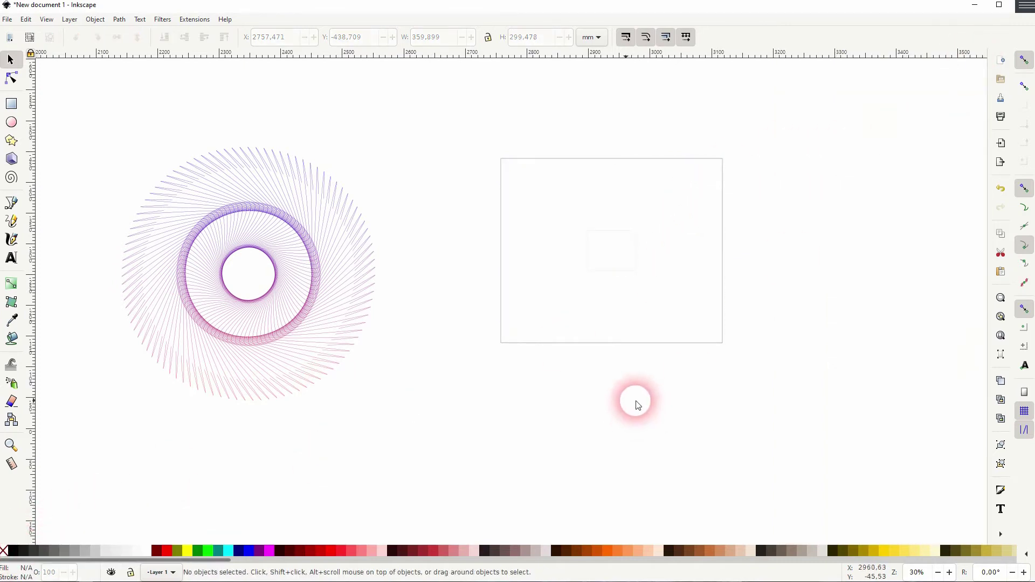
drag(452, 389, 873, 67)
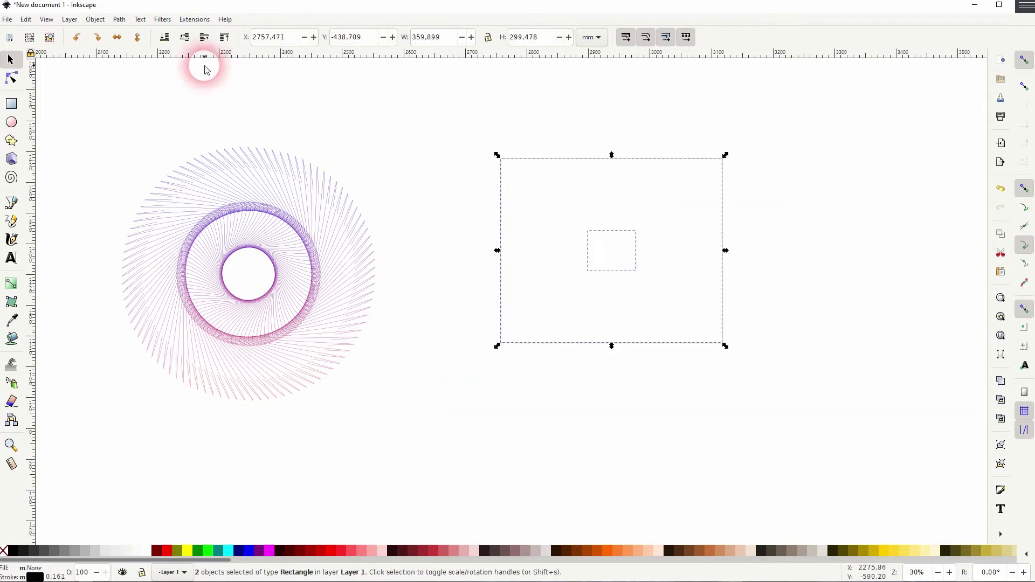
Combine the two rectangles into one path and bring up the path effects list.
click(120, 19)
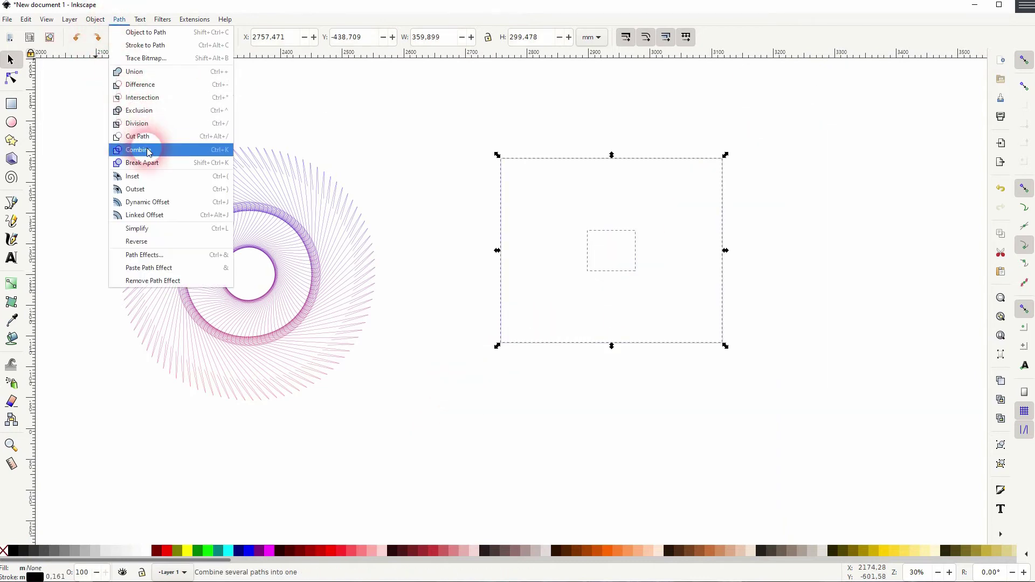
click(141, 149)
click(119, 20)
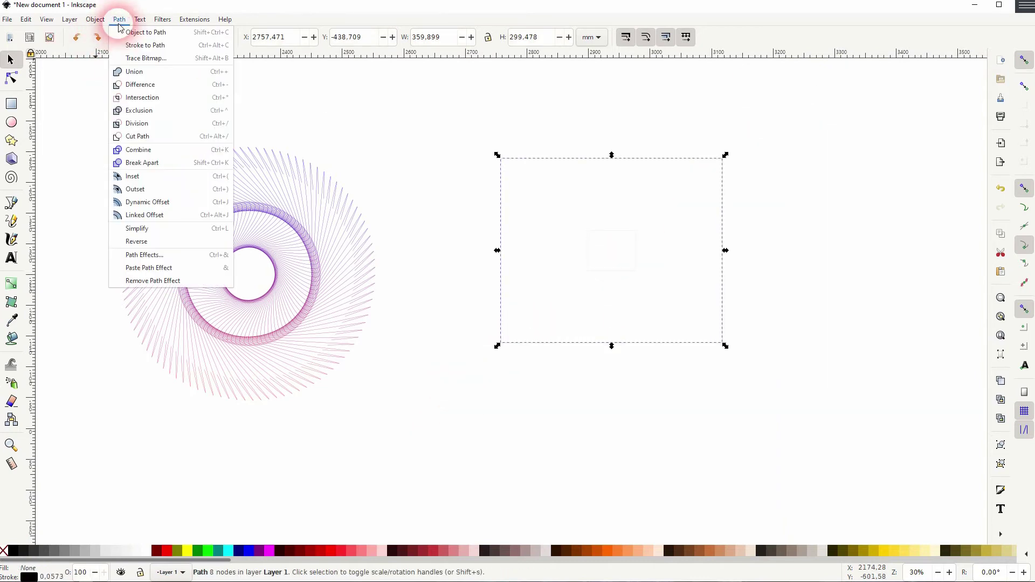
click(153, 254)
click(825, 155)
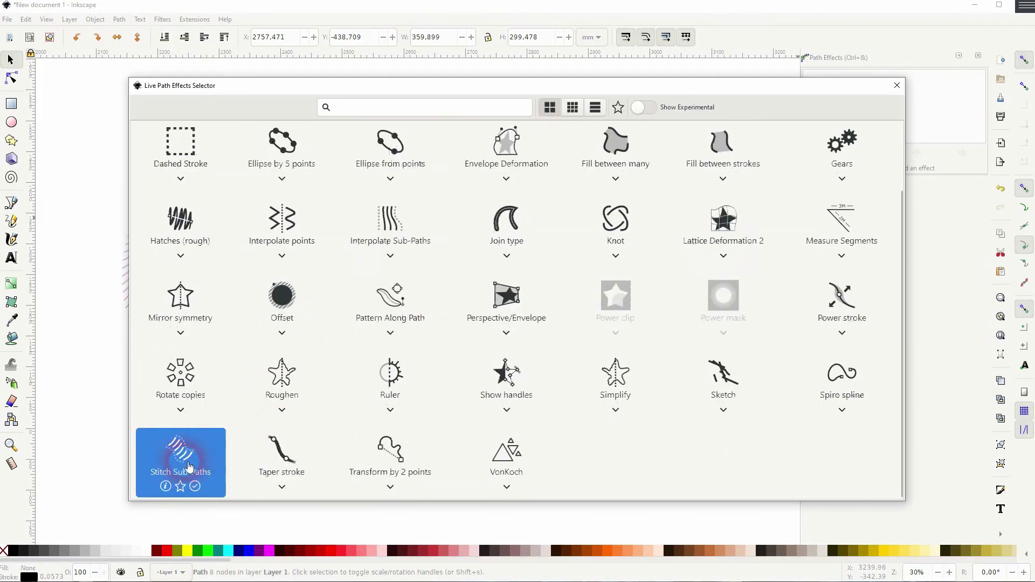
Apply Stitch Sub-Paths to the combined rectangles with the number of paths set to 100.
click(184, 465)
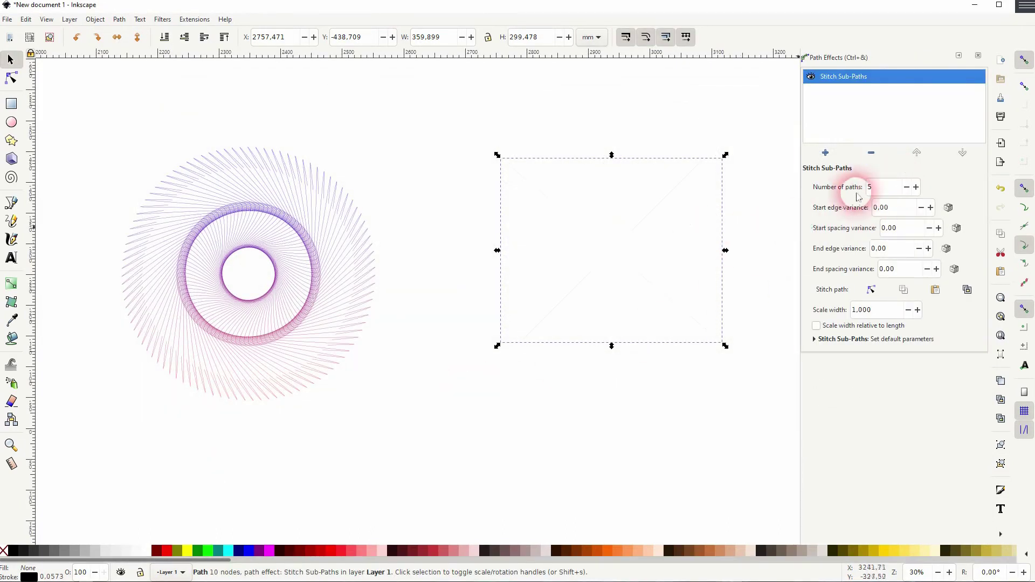
double_click(887, 188)
text(100)
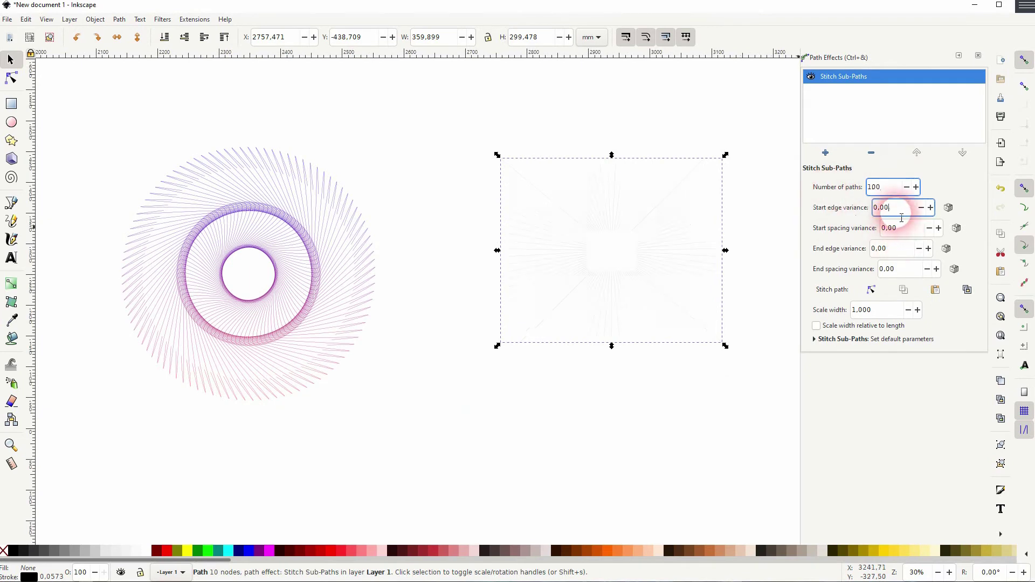
click(882, 292)
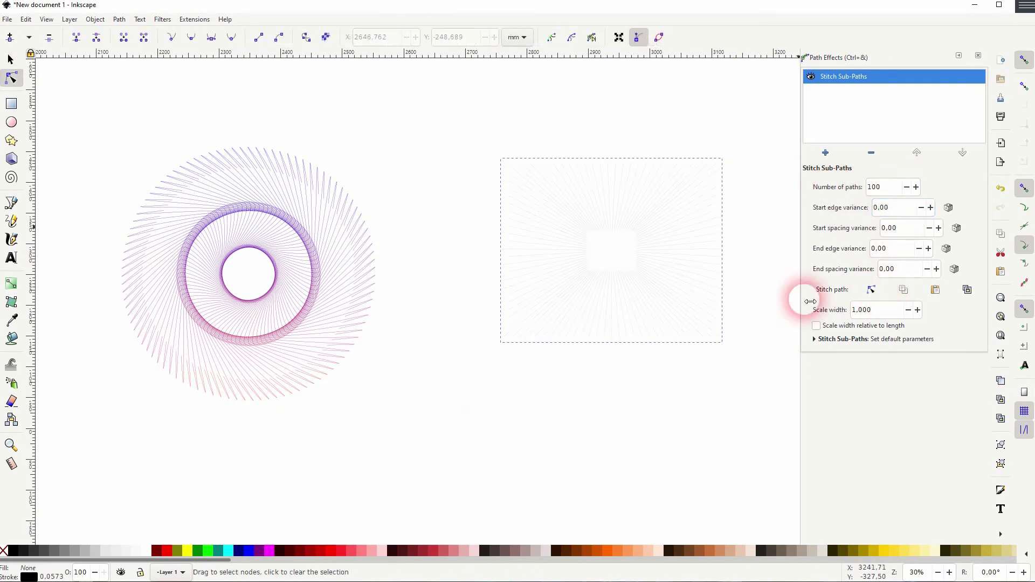
Reposition both end nodes of the stitch line so it lies across the rectangles.
scroll(559, 315, down, 6)
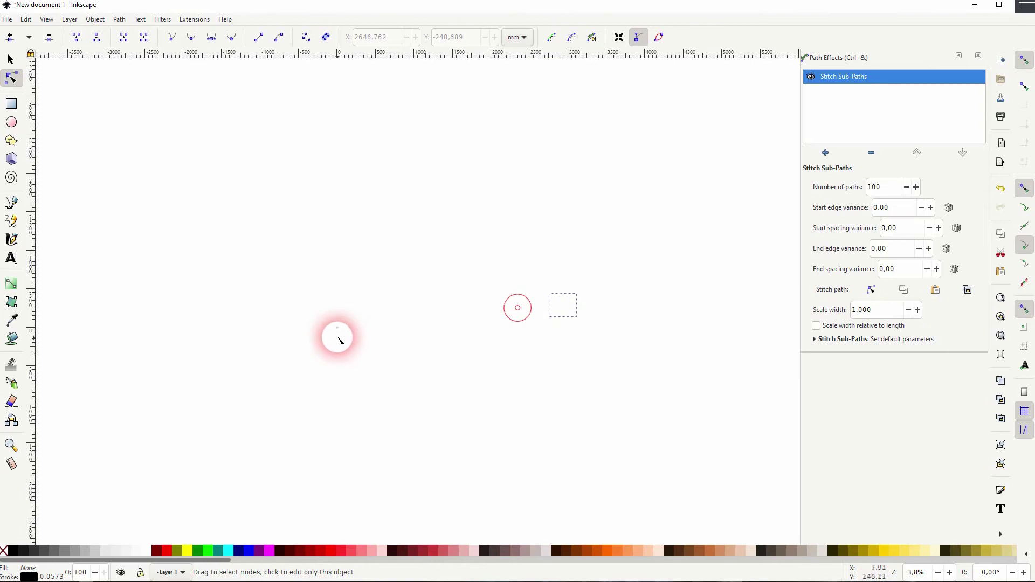
drag(337, 328, 617, 292)
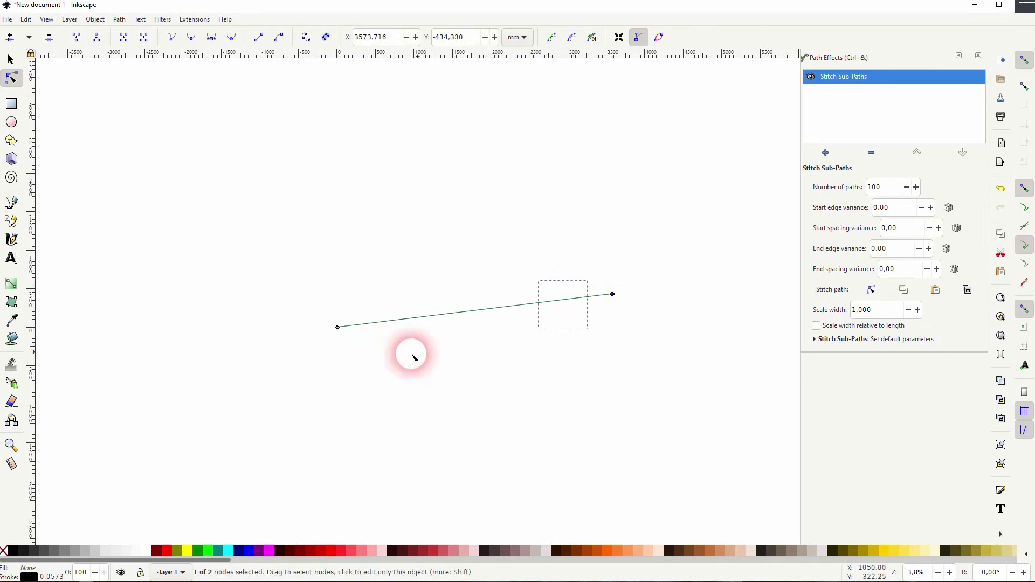
drag(338, 327, 554, 308)
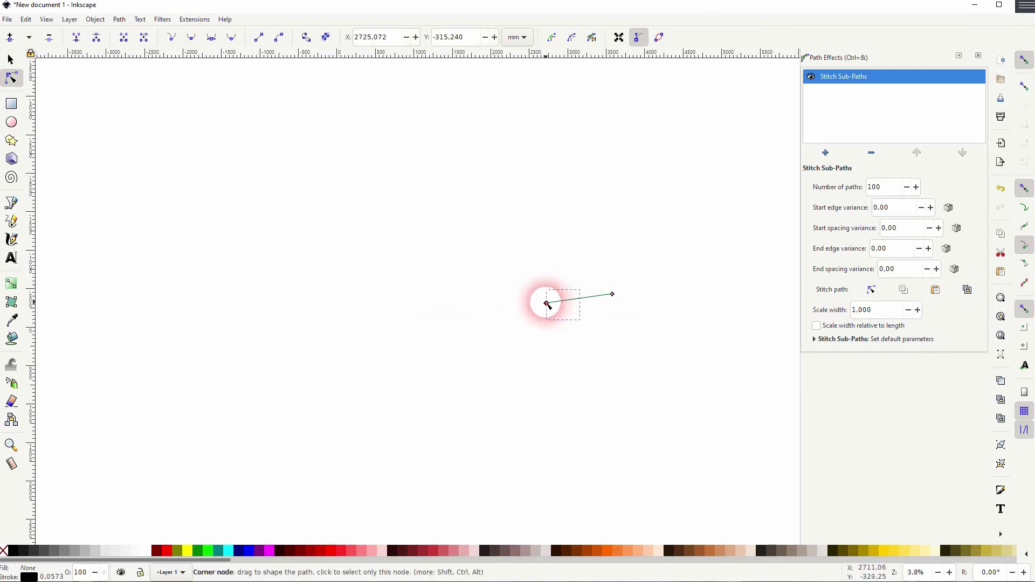
scroll(564, 307, up, 5)
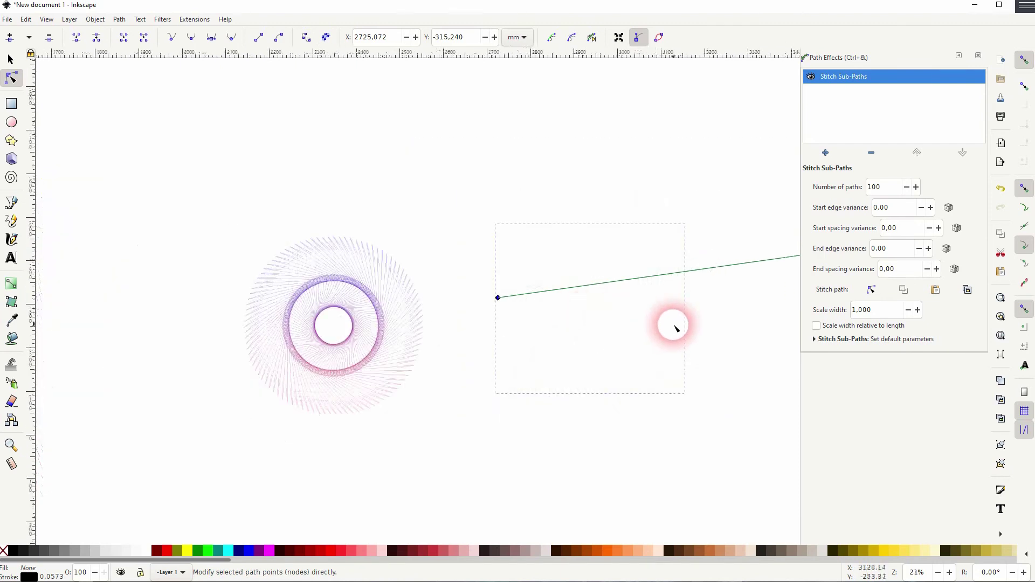
drag(675, 327, 527, 324)
drag(724, 246, 528, 293)
scroll(416, 320, up, 2)
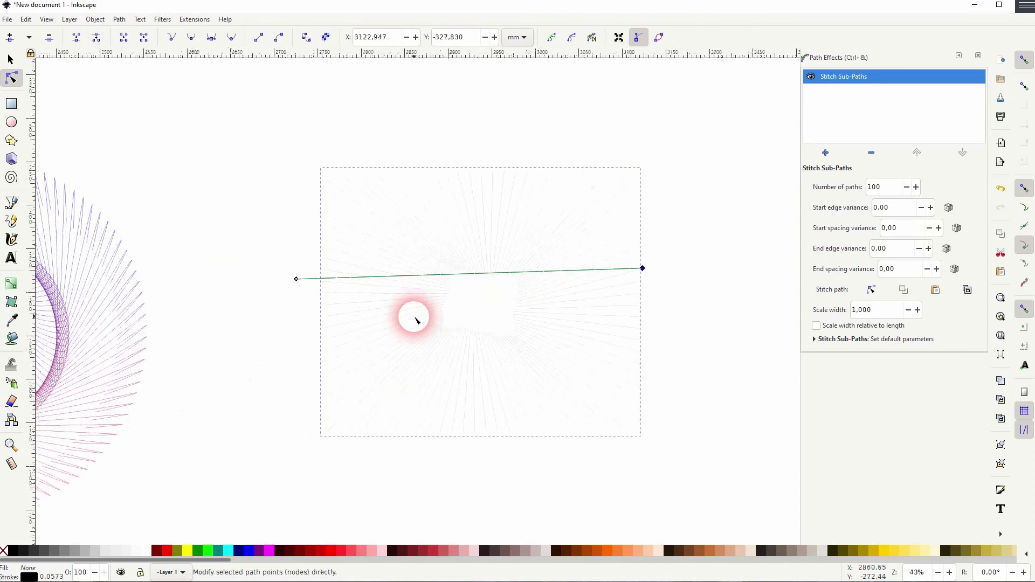
Bend the stitch line and its curve handles into an S-shape, twisting the lines into a square swirl.
drag(468, 276, 501, 428)
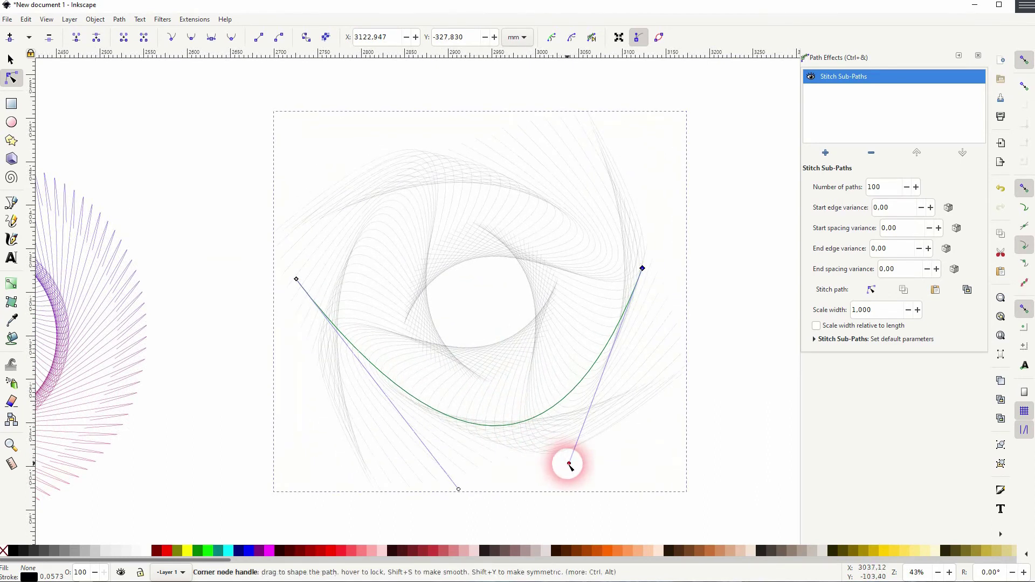
drag(569, 465, 748, 442)
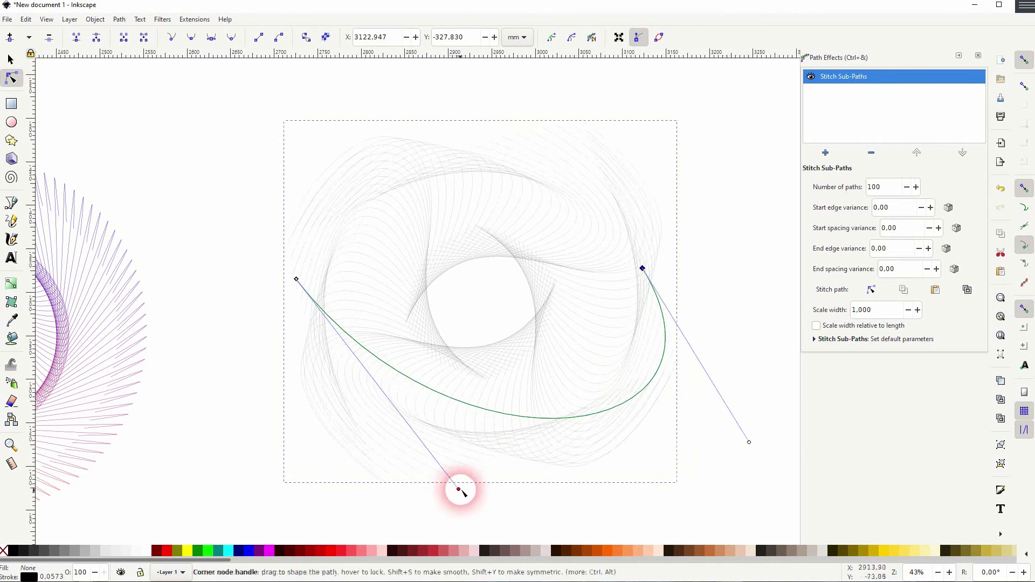
drag(459, 490, 264, 98)
Select the square swirl and scale a copy down to about 35% around its centre.
click(11, 60)
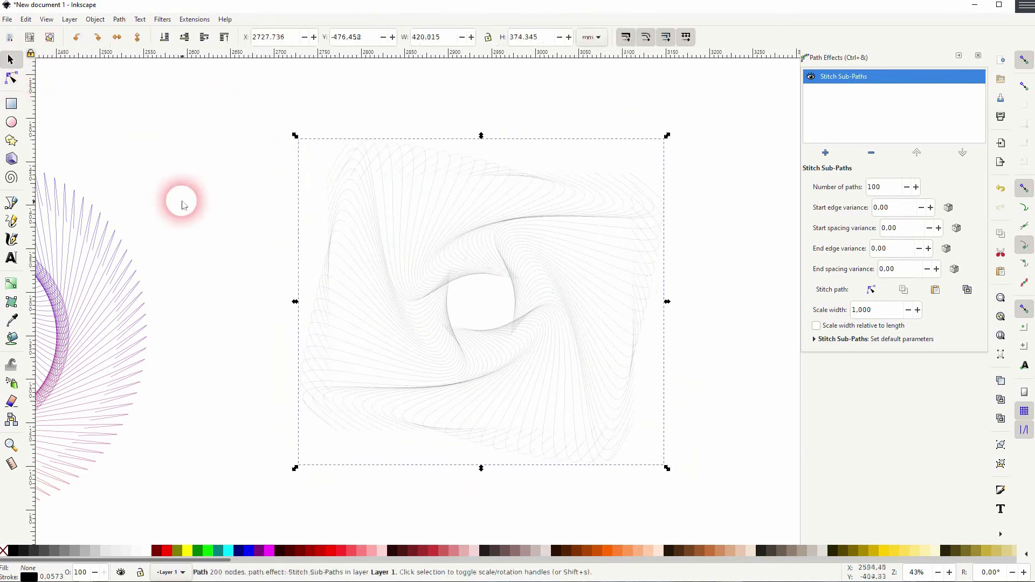
click(180, 199)
click(606, 343)
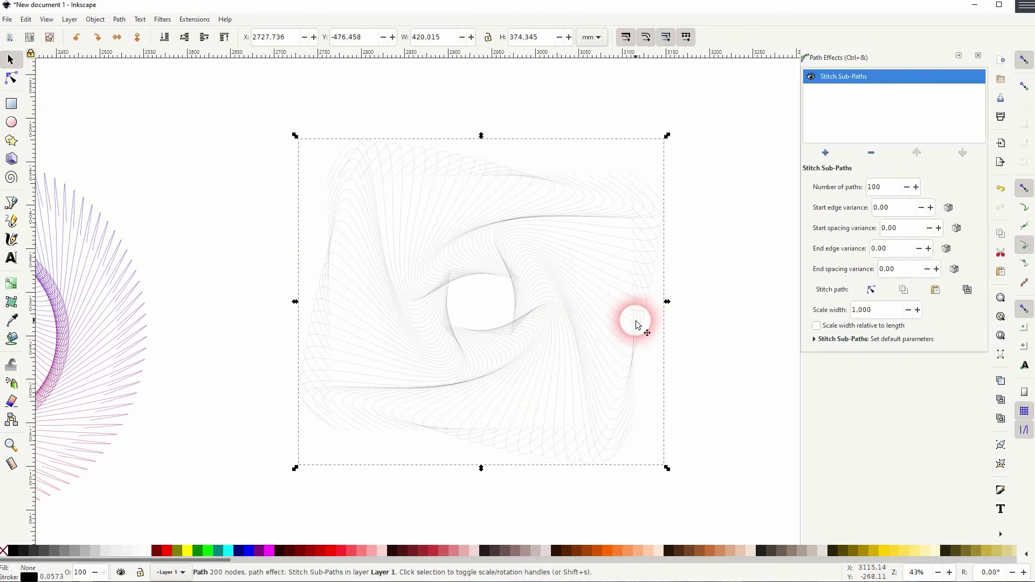
drag(666, 301, 546, 318)
Combine both swirl paths into one path, then close the path effects chooser without adding an effect.
drag(252, 490, 750, 110)
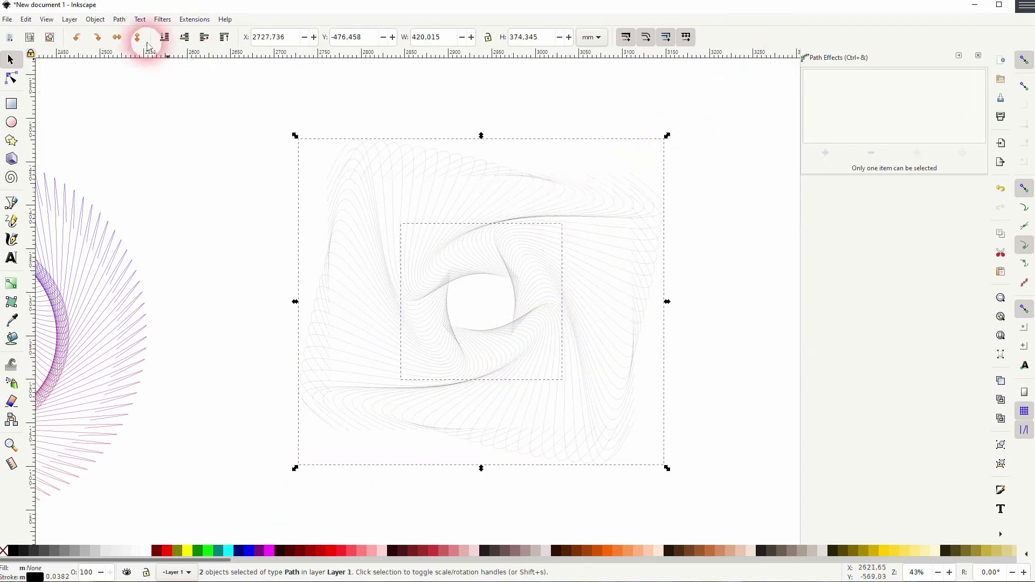
click(120, 20)
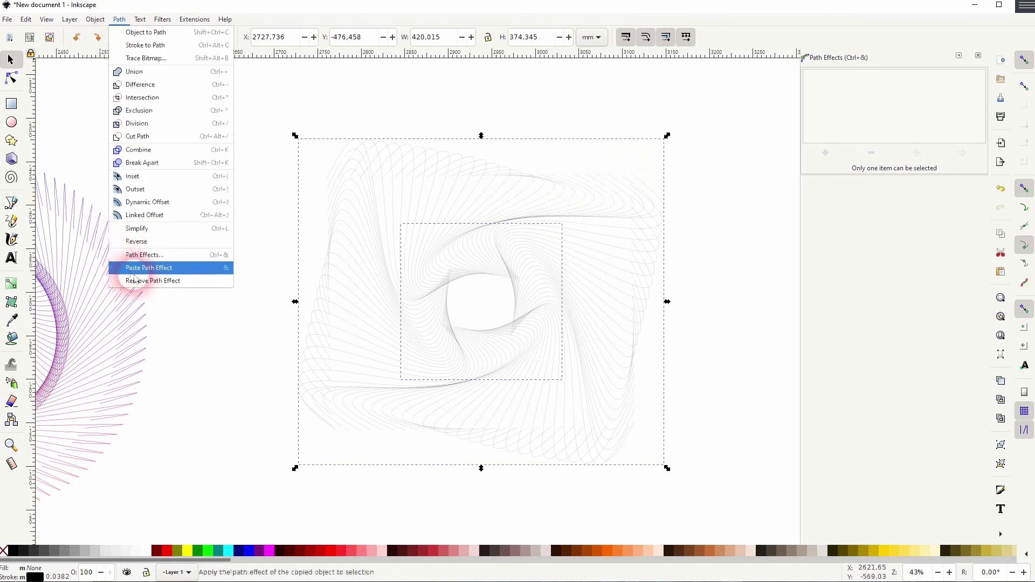
click(141, 151)
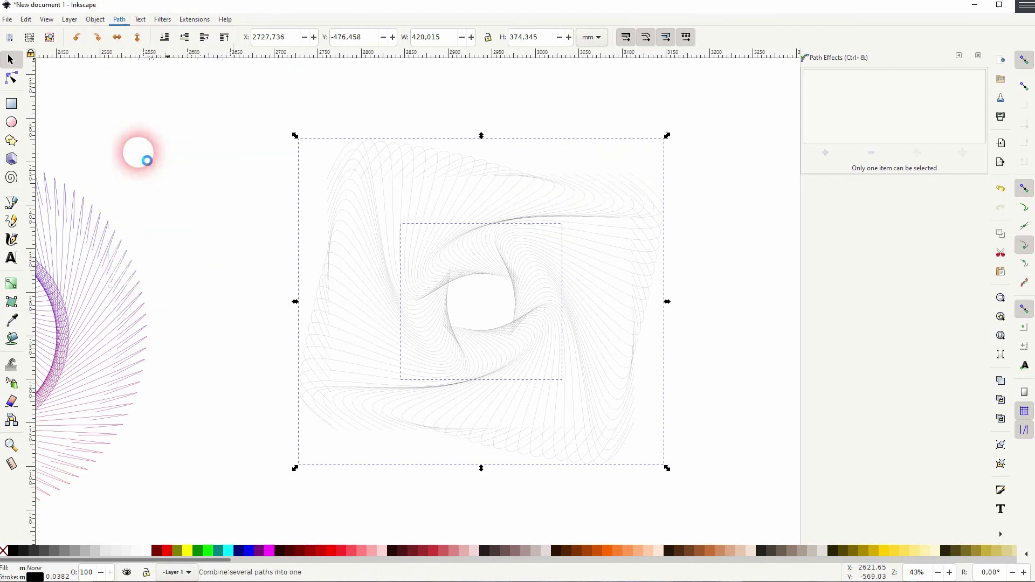
click(825, 152)
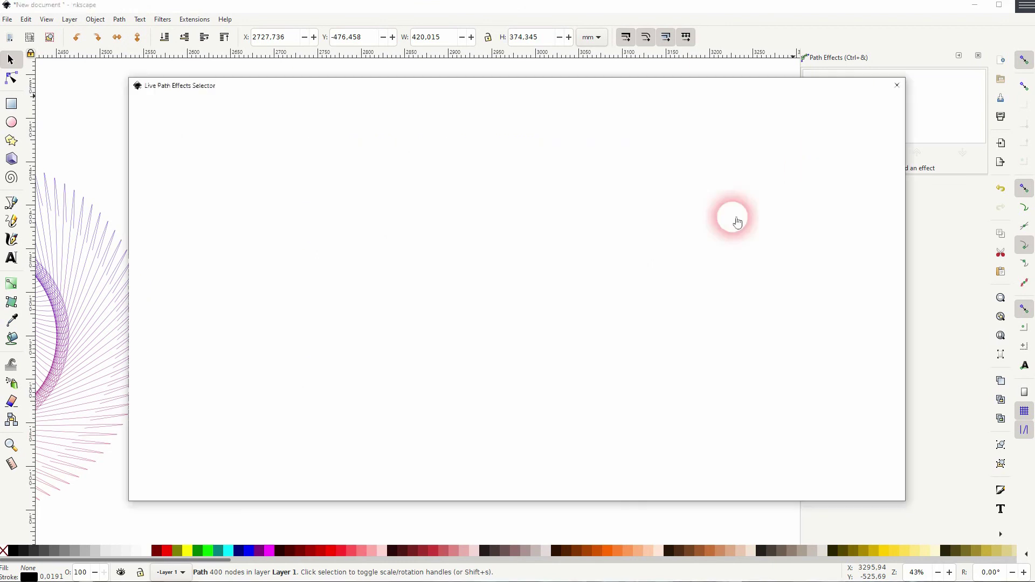
scroll(296, 416, down, 3)
click(174, 459)
click(889, 92)
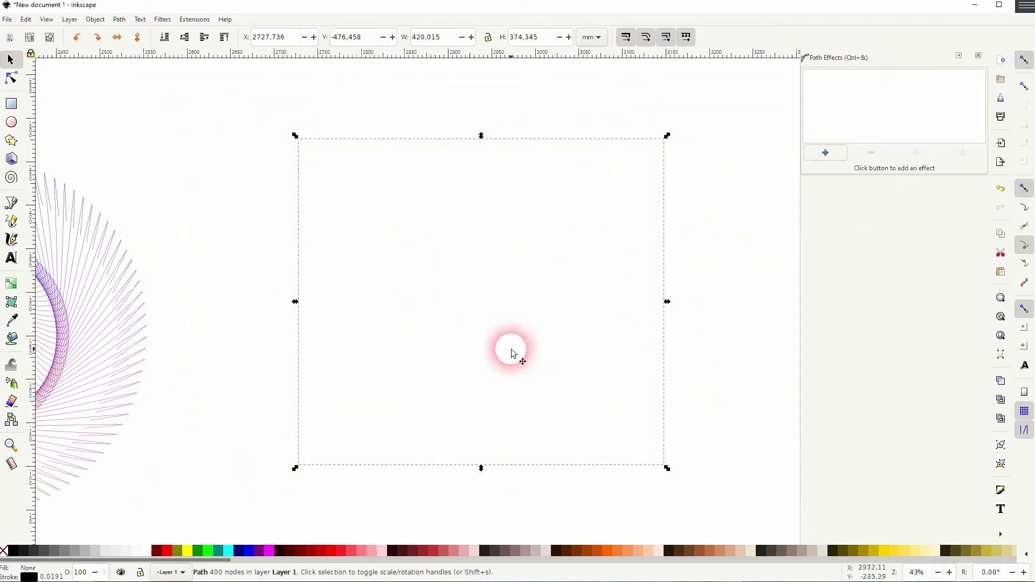
Zoom out and select the blue-to-red stitched circle to show its Stitch Sub-Paths effect settings.
scroll(512, 350, down, 3)
click(318, 386)
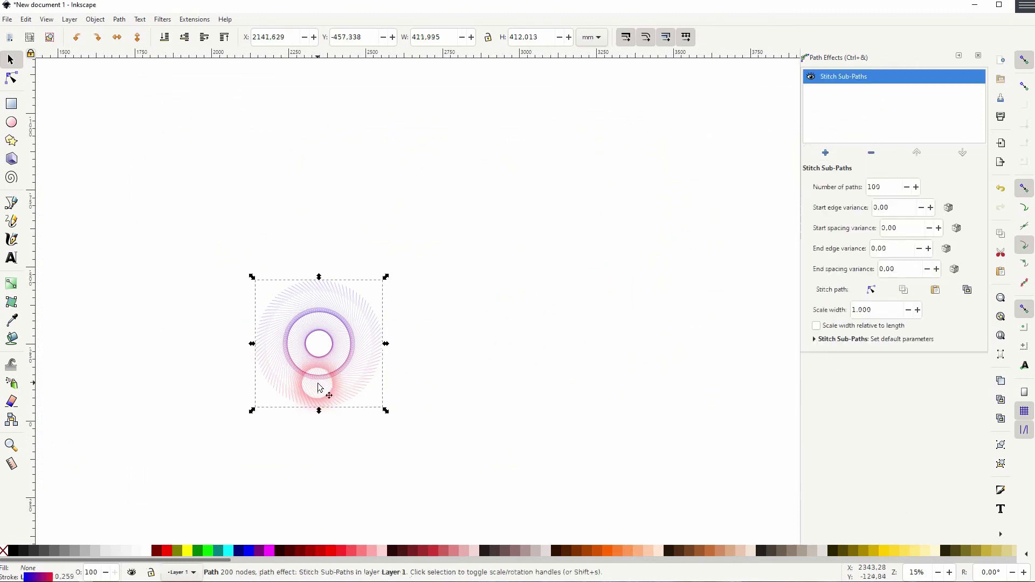